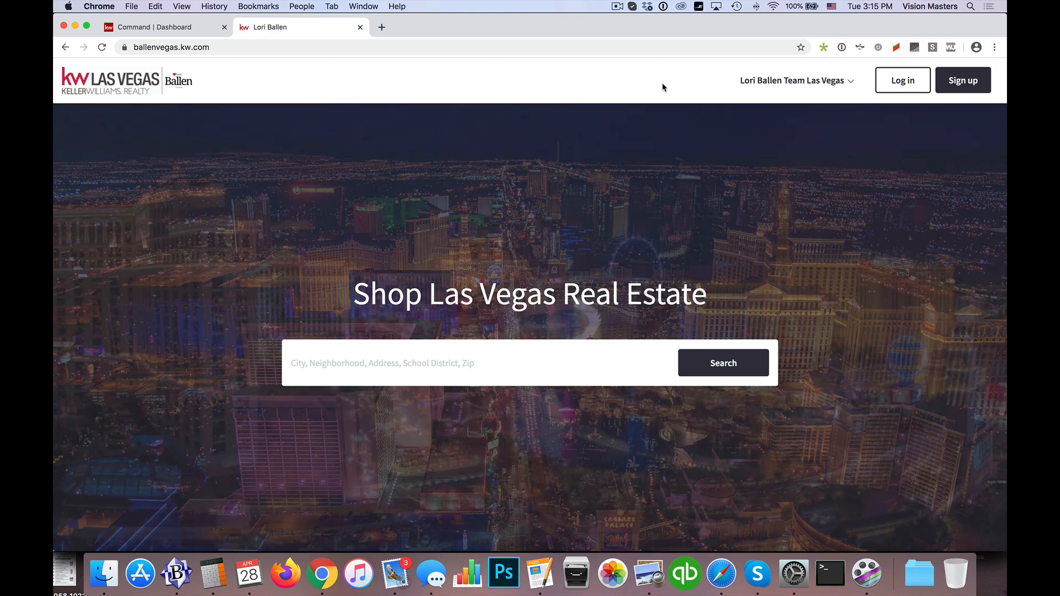
Step: Open the team page on the public agent site to see how the live version looks
left_click(803, 83)
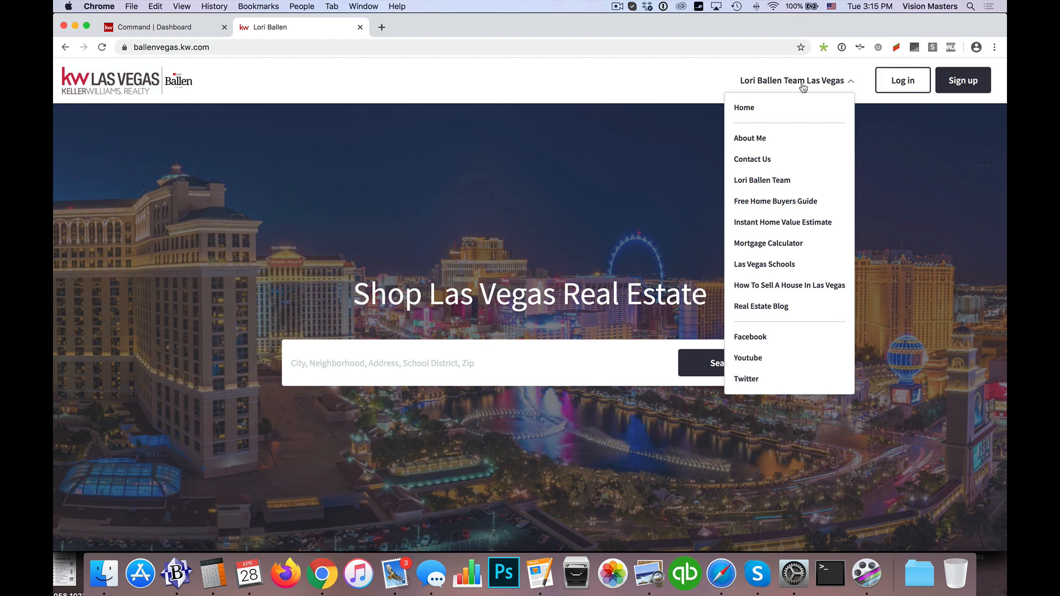
left_click(765, 179)
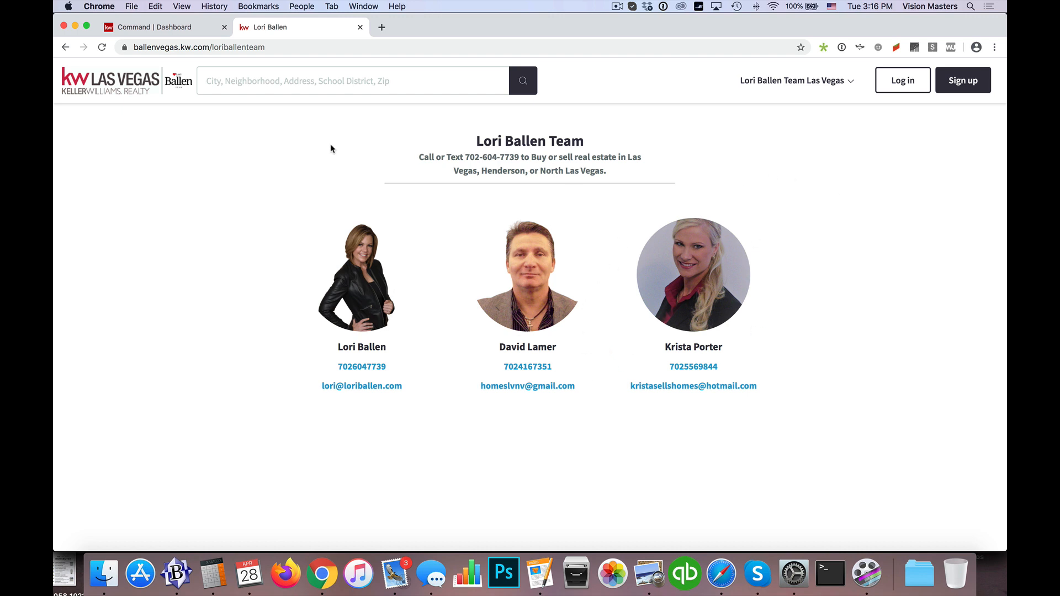
Step: Switch to the Command console and check the options of the existing Meet the Team page among the Consumer agent site pages
left_click(175, 32)
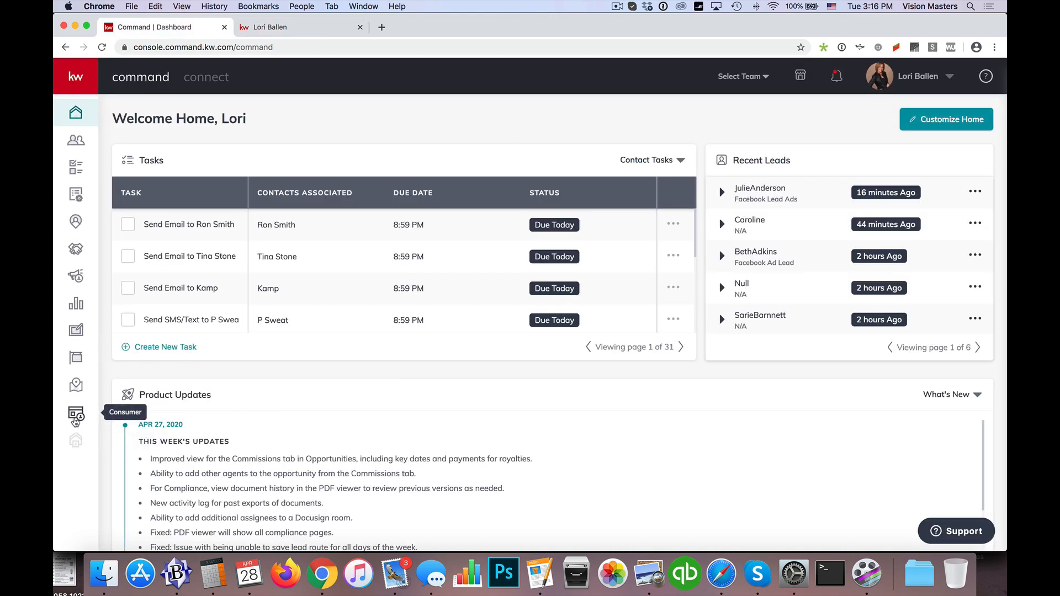
left_click(78, 420)
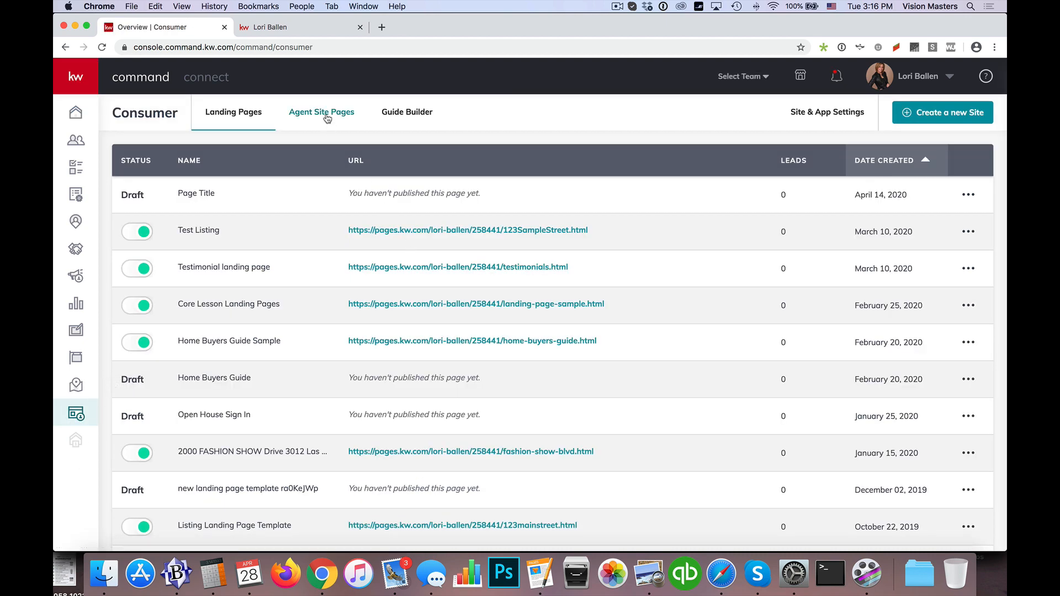
left_click(326, 116)
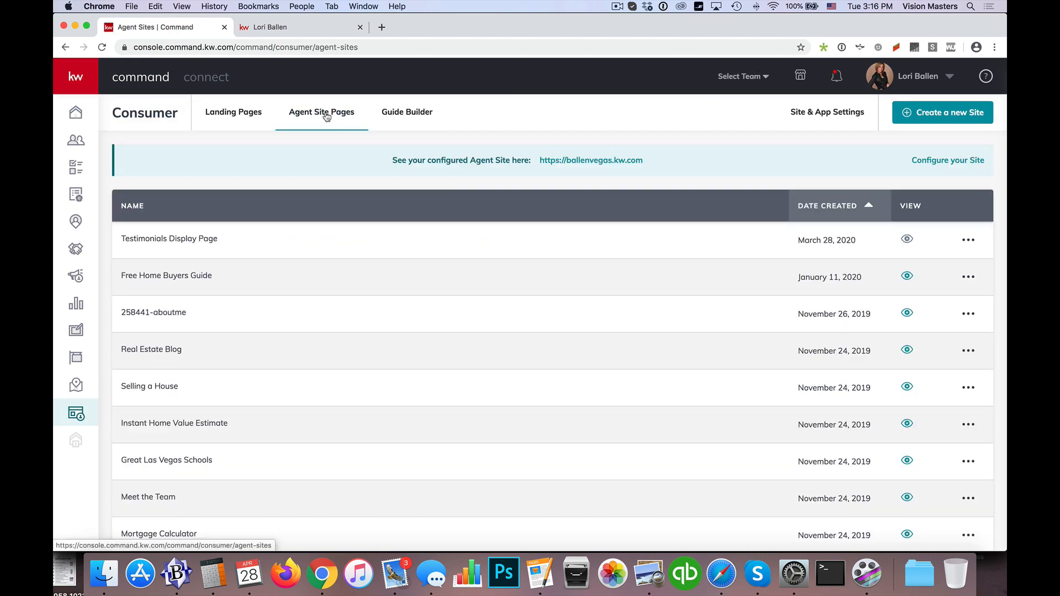
scroll(321, 265, "down", 3)
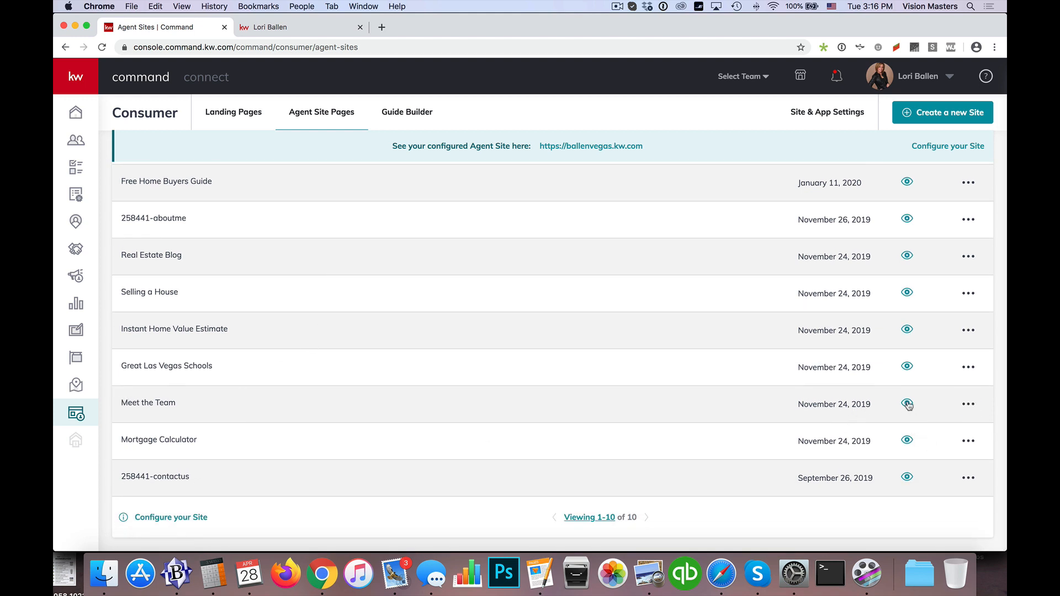
left_click(969, 403)
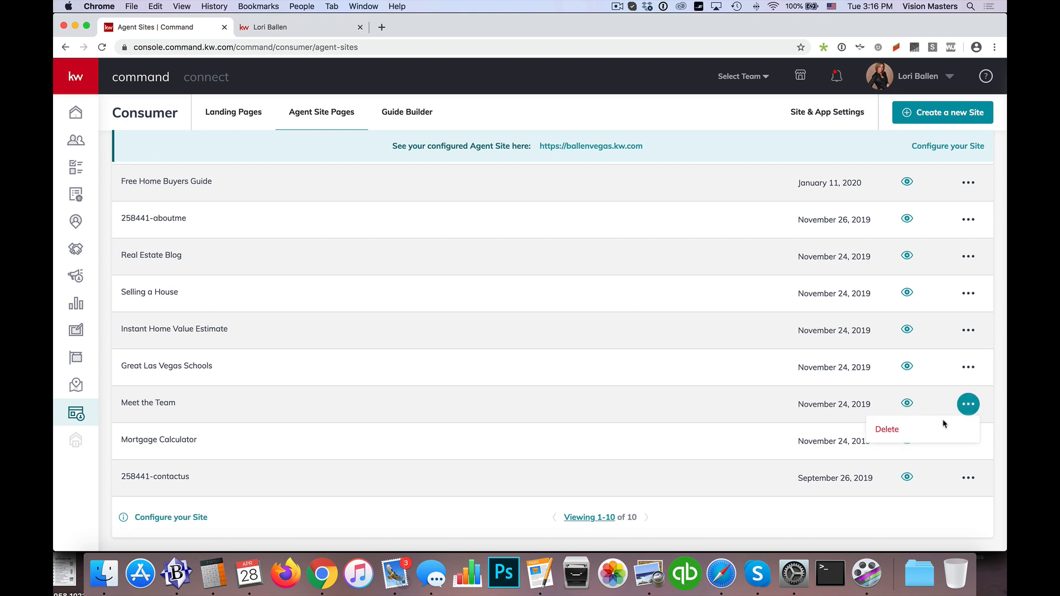
left_click(678, 406)
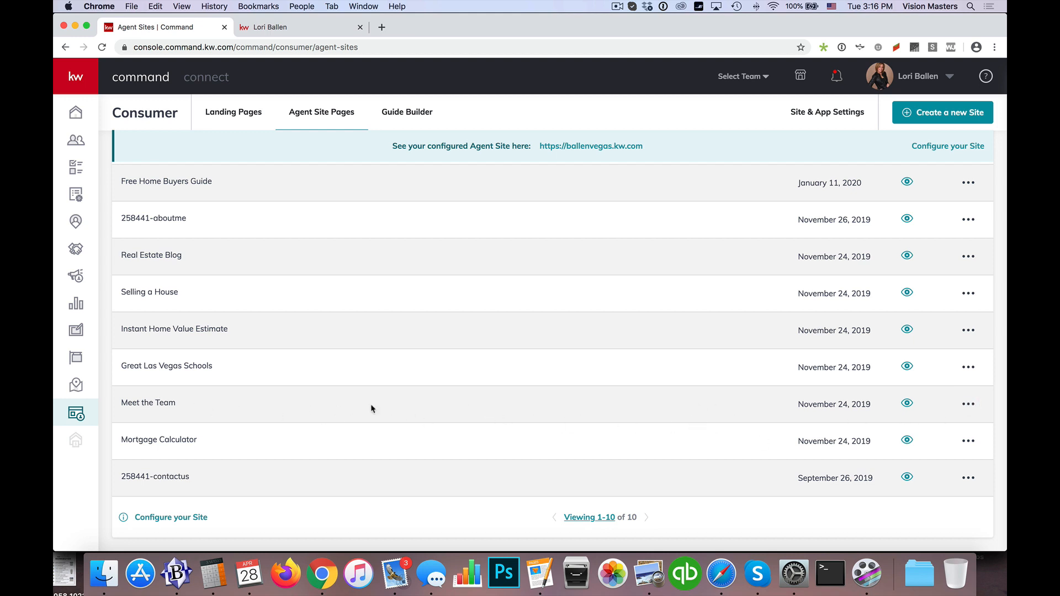
Step: Open the Meet the Team agent site design for editing and bring up its Team widget configuration
left_click(72, 333)
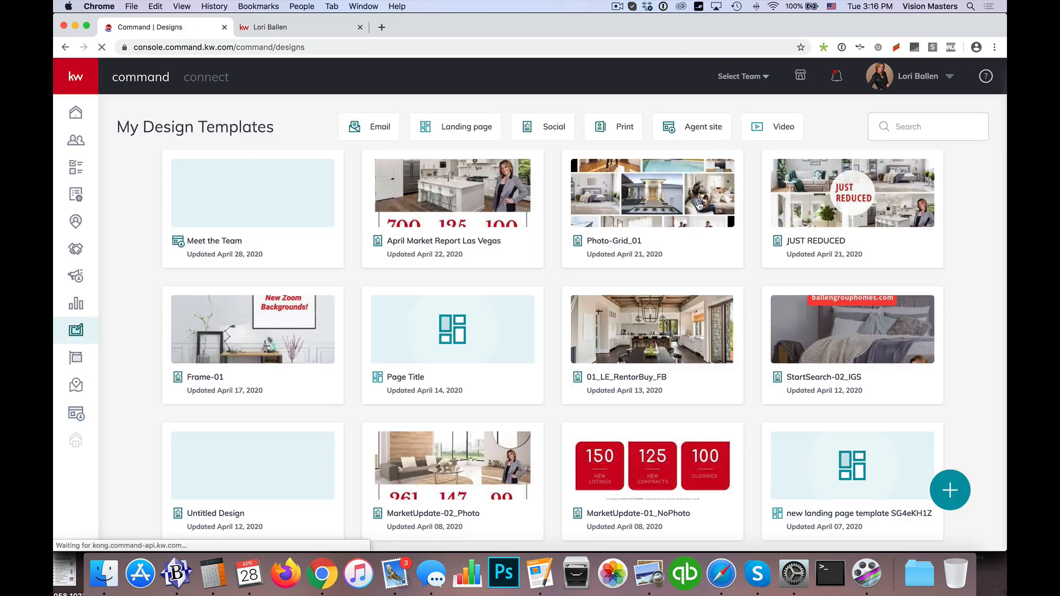
left_click(706, 128)
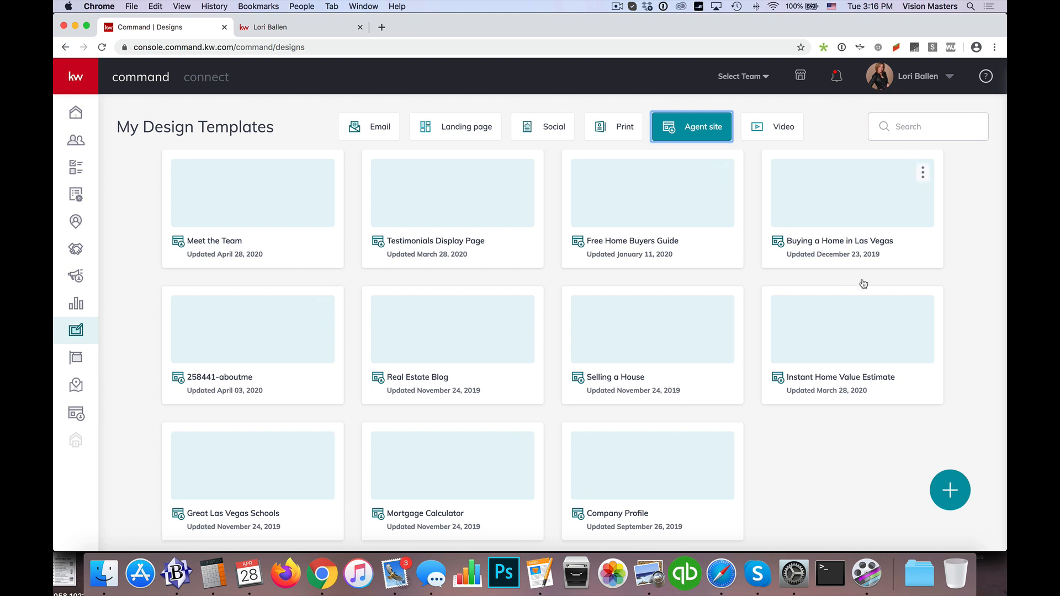
left_click(248, 214)
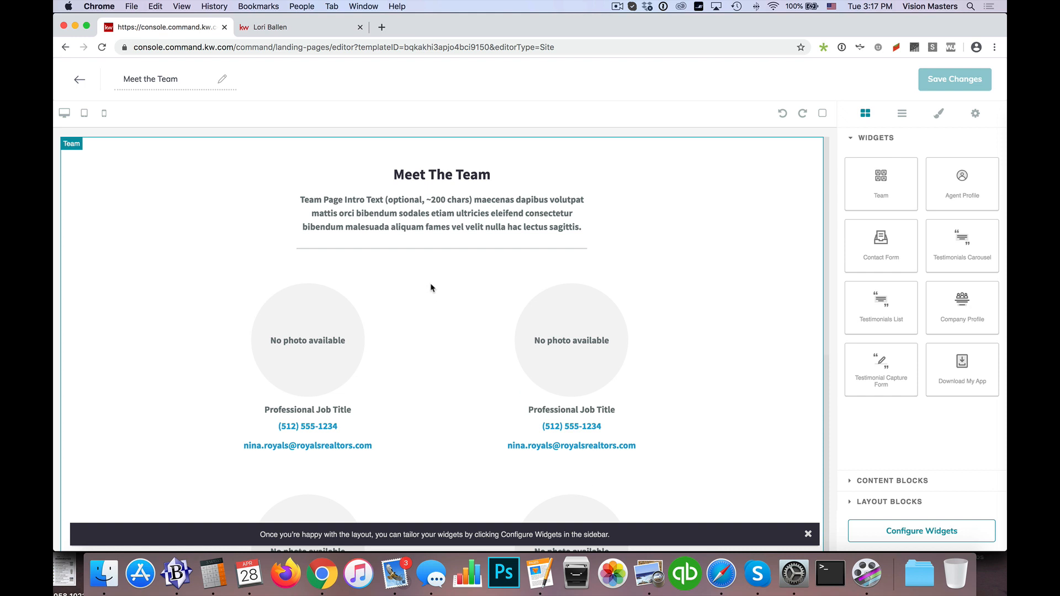
left_click(942, 531)
left_click(876, 176)
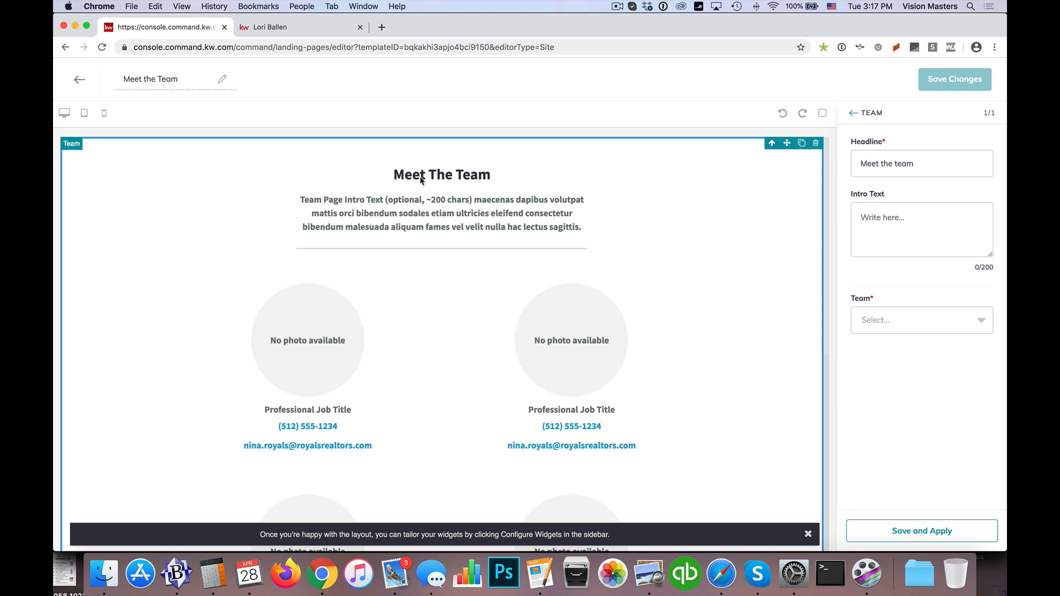
Step: Copy the team name heading from the live team page into the Team widget's headline
left_click(287, 28)
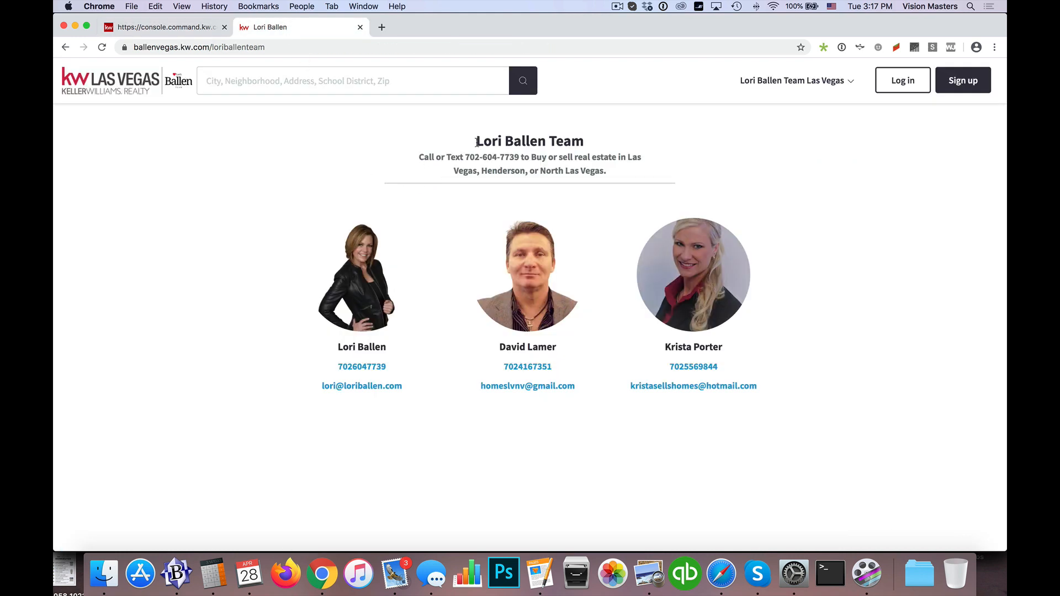
left_click_drag(477, 142, 586, 148)
key("super+c")
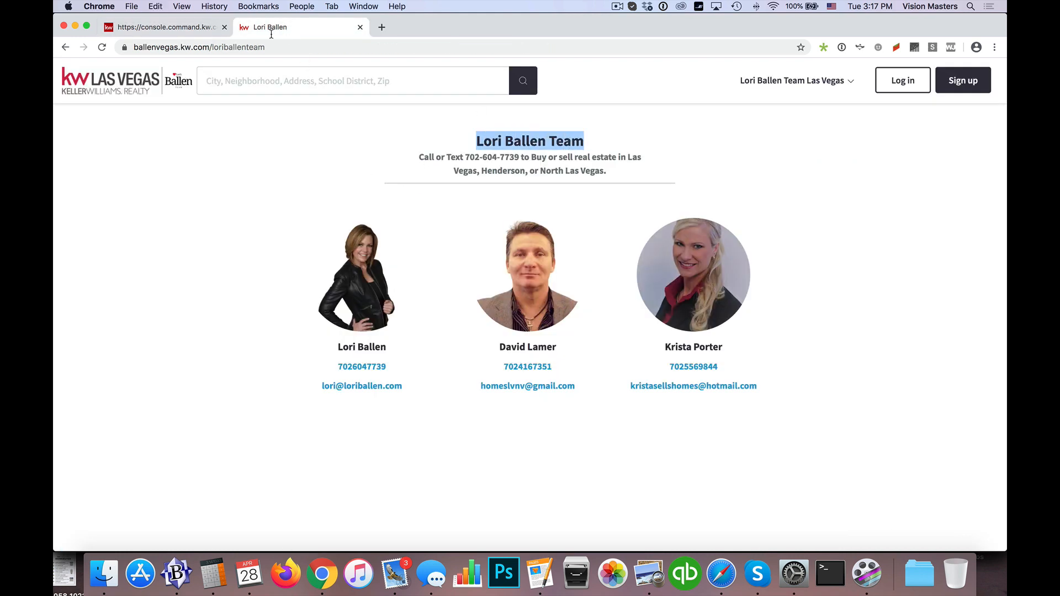
left_click(157, 29)
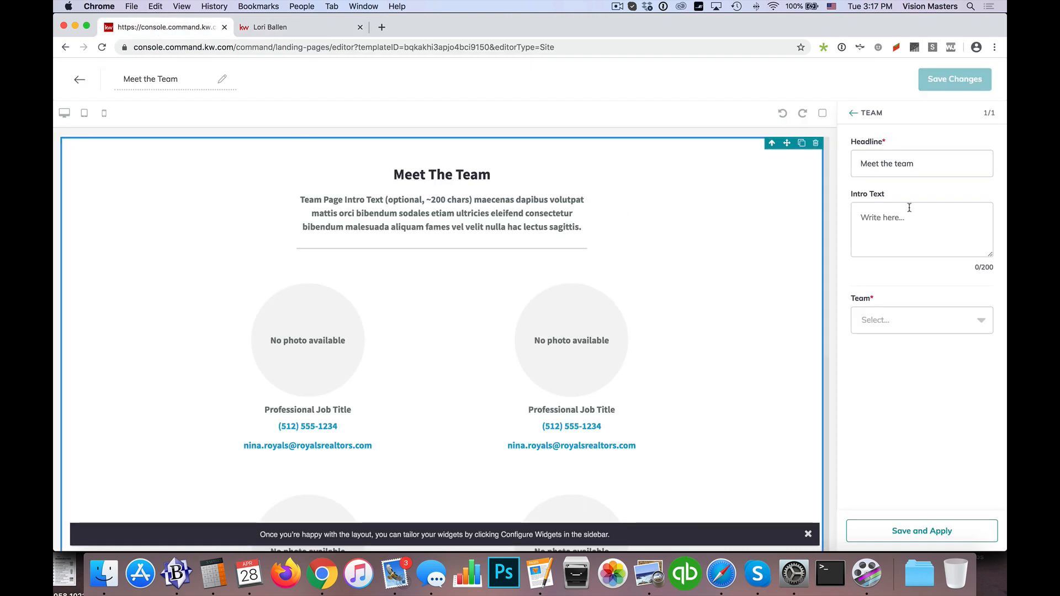
triple_click(932, 171)
key("super+v")
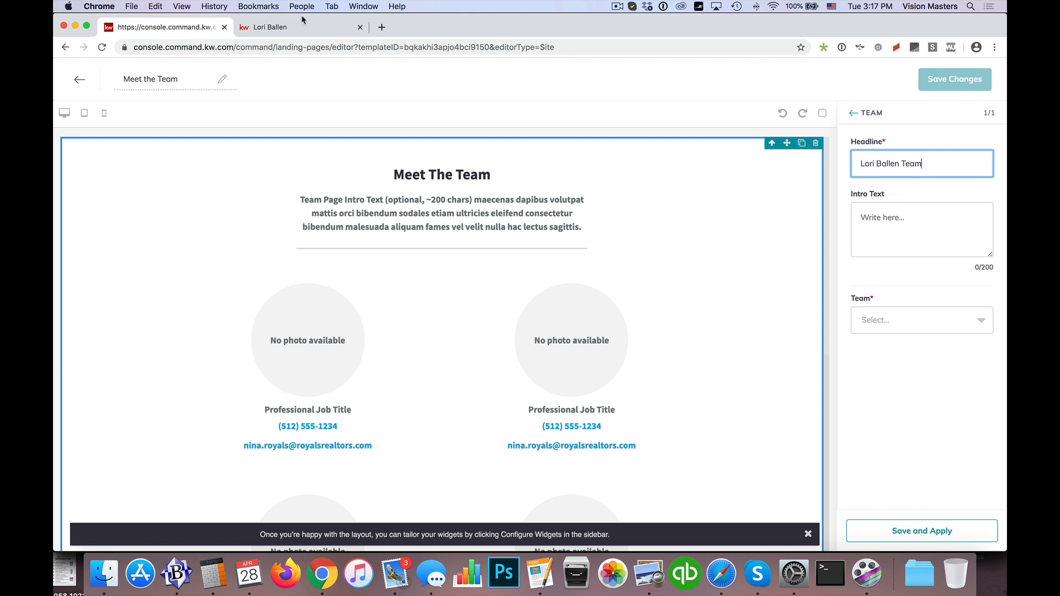
Step: Copy the two-line introduction under the heading of the live team page into the Team widget's intro text
left_click(286, 27)
left_click_drag(418, 157, 607, 176)
key("super+c")
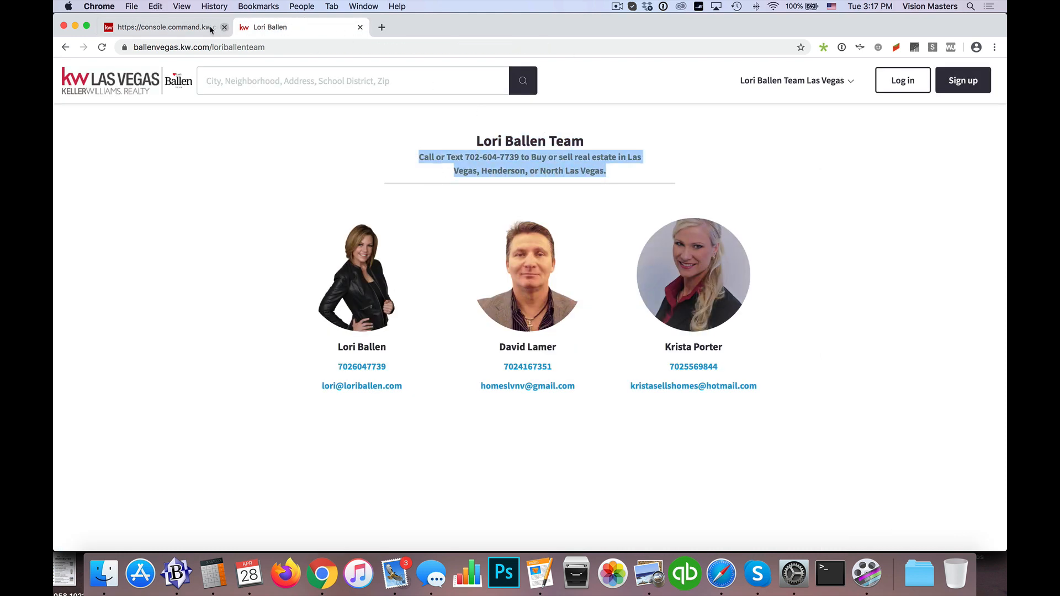
left_click(166, 27)
left_click(871, 232)
key("super+v")
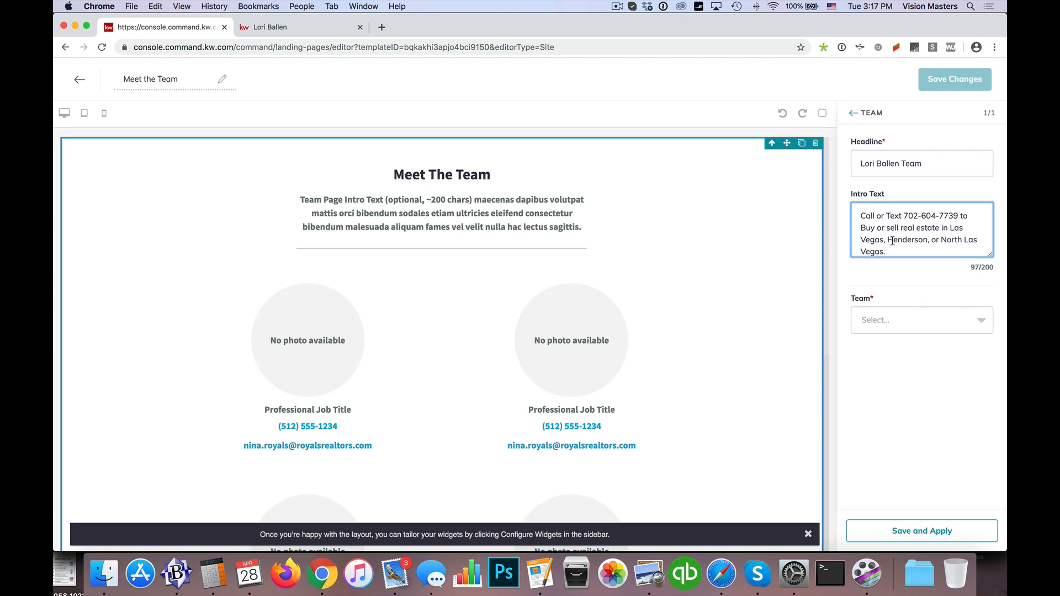
Step: Choose the agent's team for the Team widget and include all four of its members
left_click(883, 329)
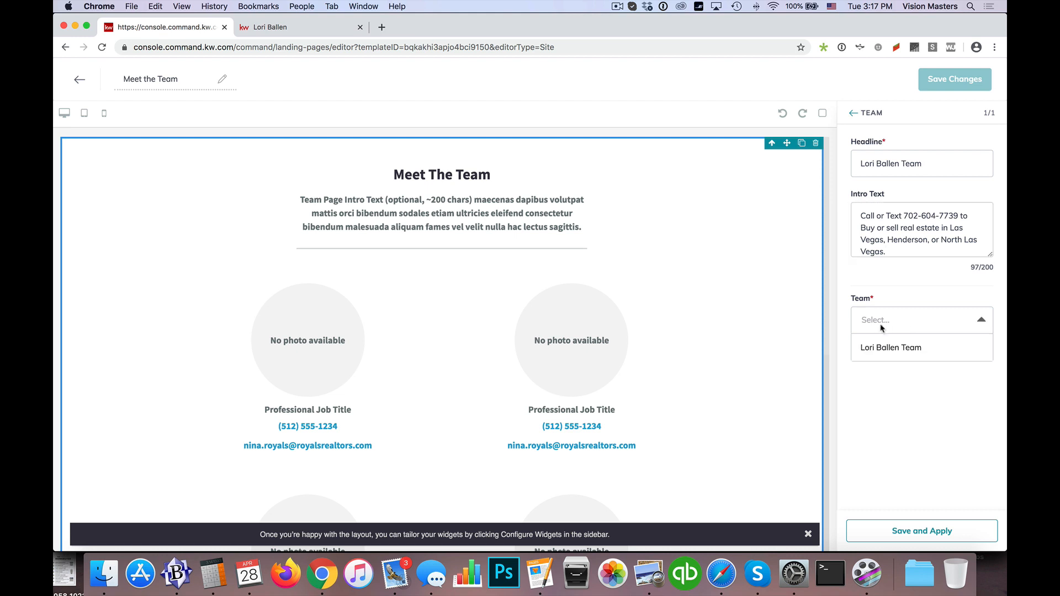
left_click(881, 347)
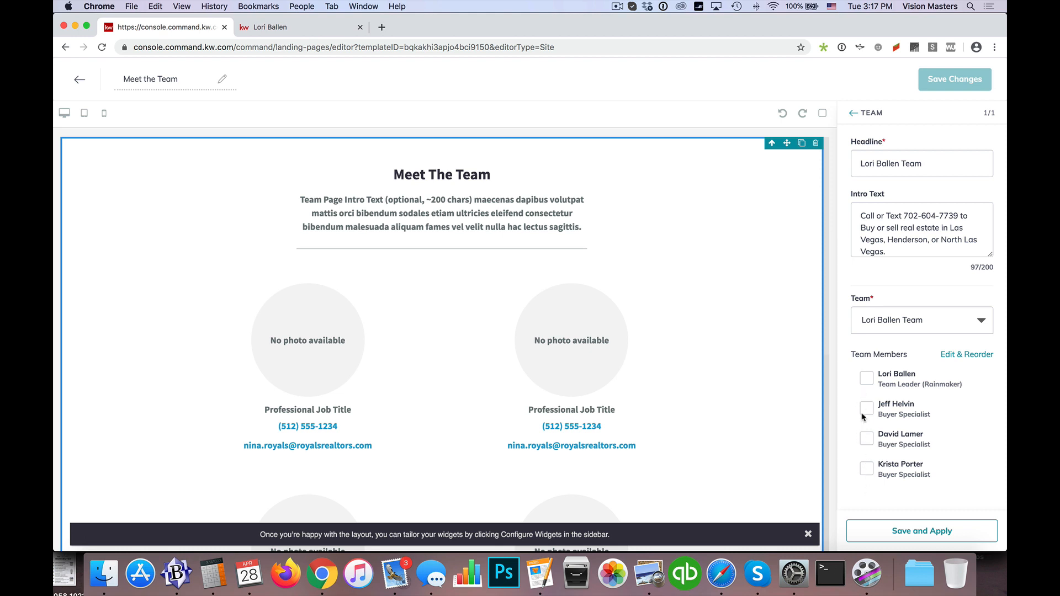
left_click(869, 382)
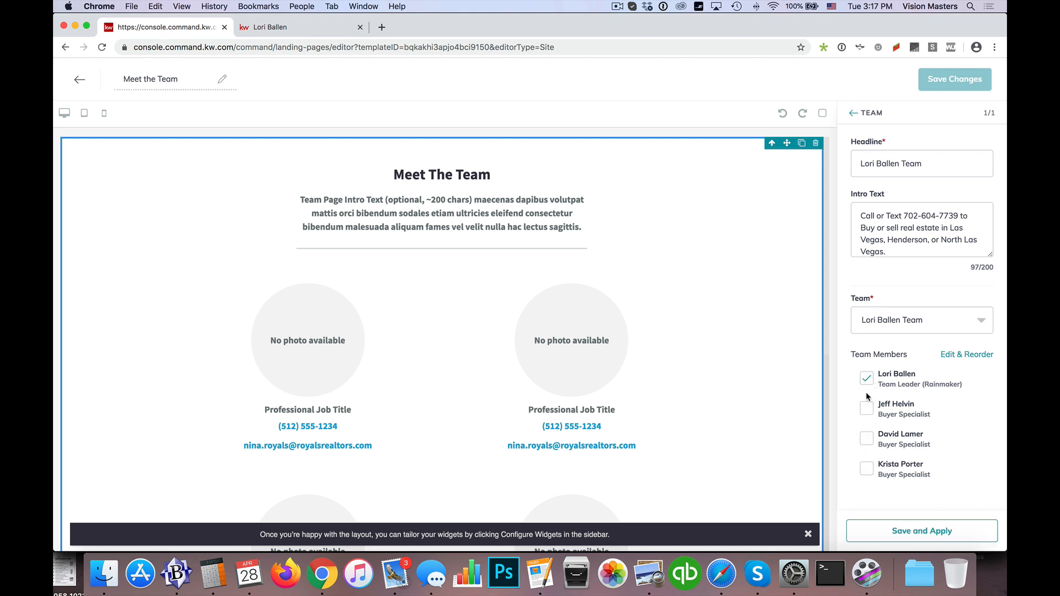
left_click(867, 439)
left_click(868, 470)
left_click(868, 411)
Step: Move the second-listed team member to the end of the display order and set the leader's role to "Team Leader"
left_click(967, 356)
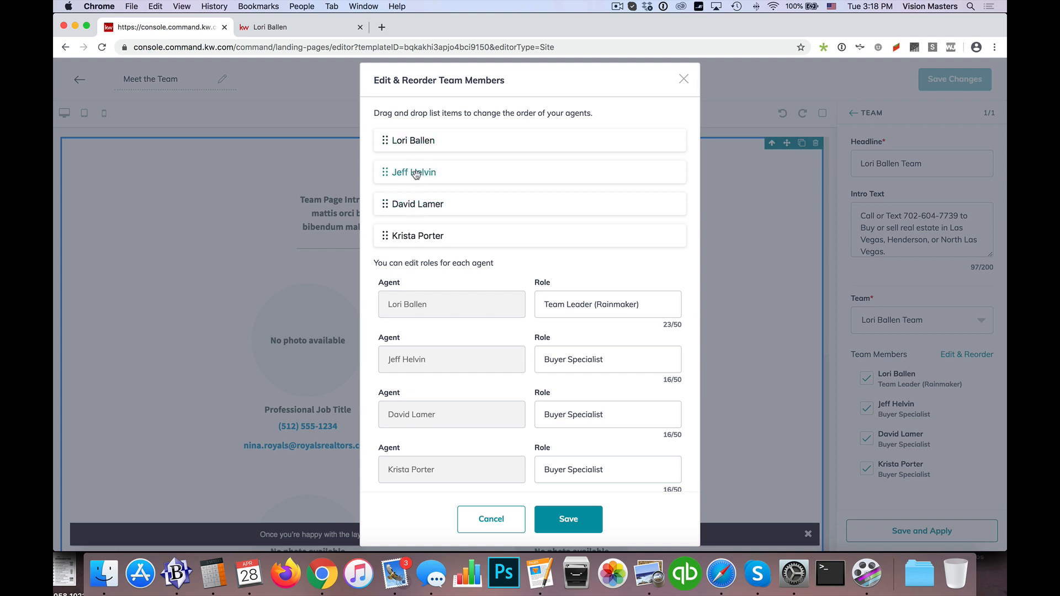
left_click_drag(416, 175, 417, 233)
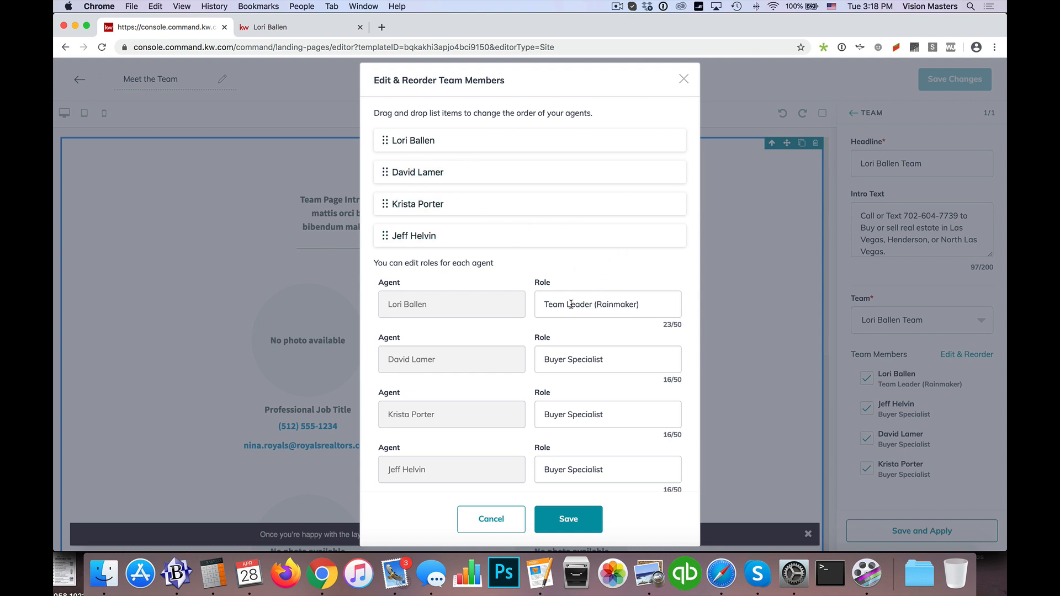
left_click_drag(640, 305, 593, 305)
key("BackSpace")
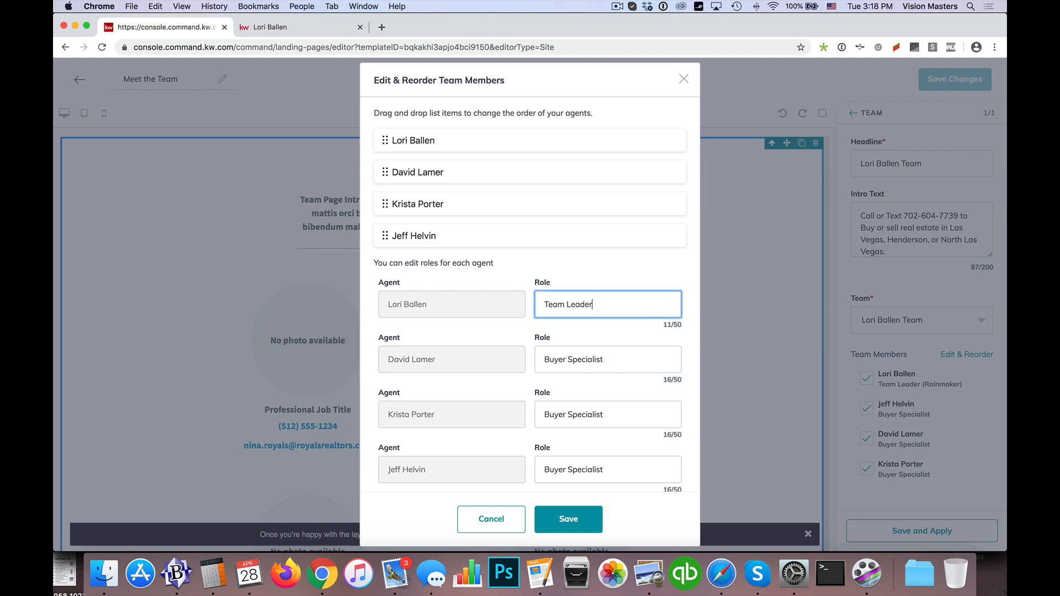
left_click(566, 360)
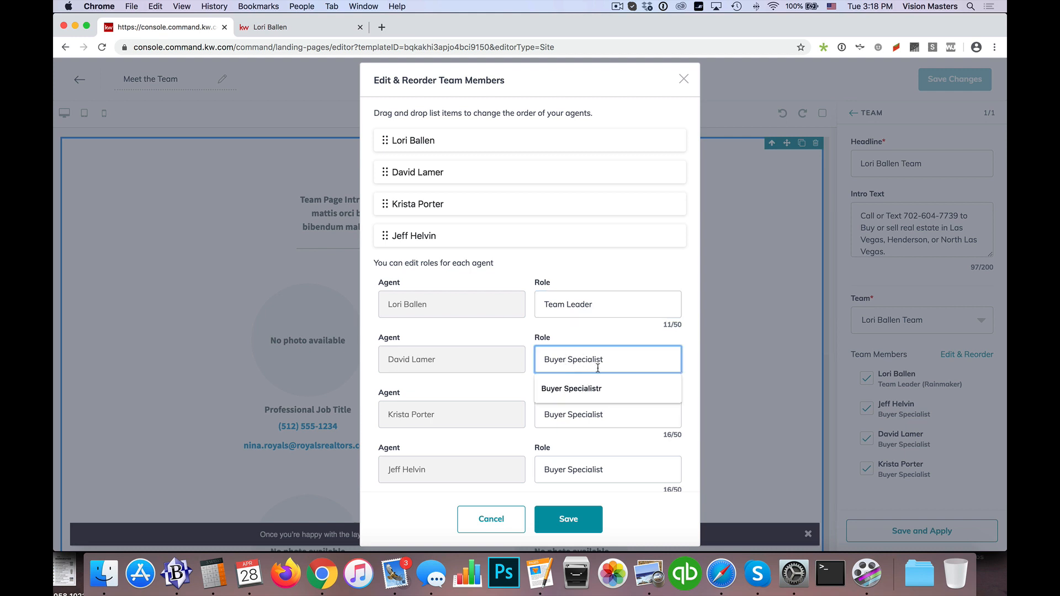
type("/")
left_click(614, 343)
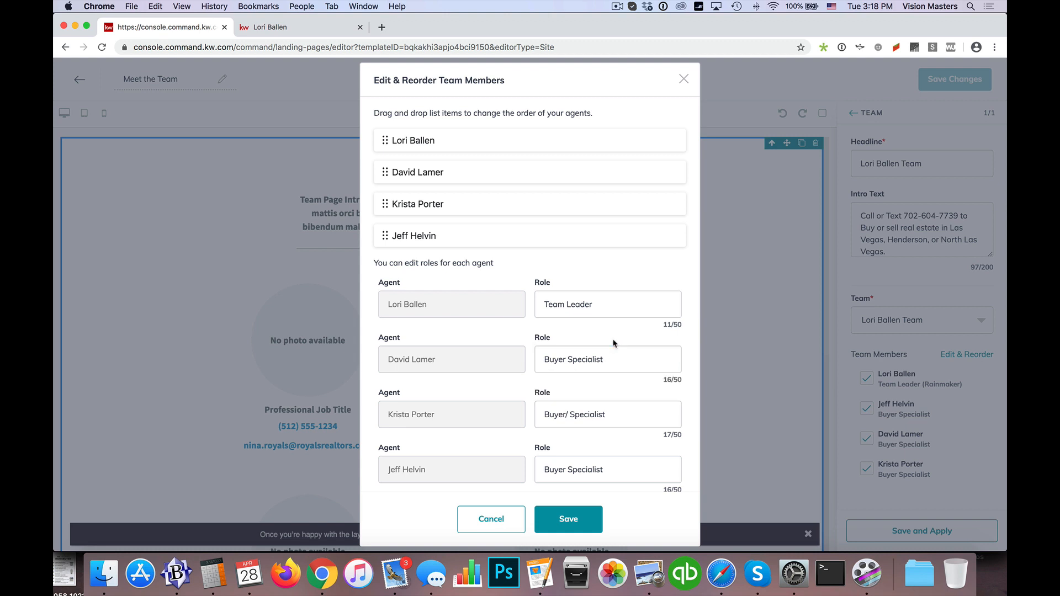
left_click(568, 415)
key("BackSpace")
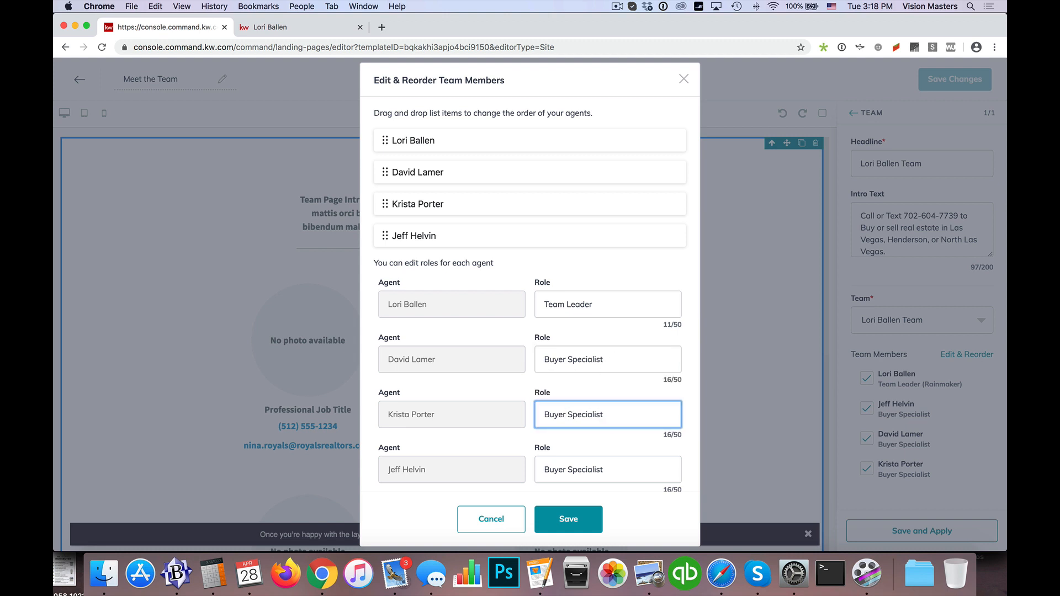
left_click(617, 380)
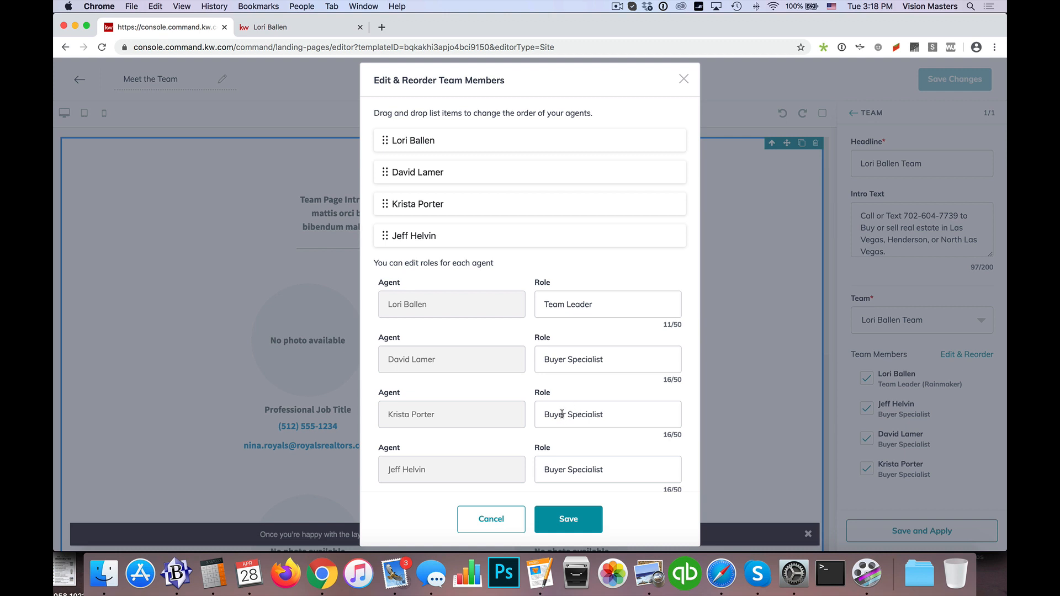
left_click(563, 415)
left_click(597, 391)
left_click_drag(546, 362, 618, 366)
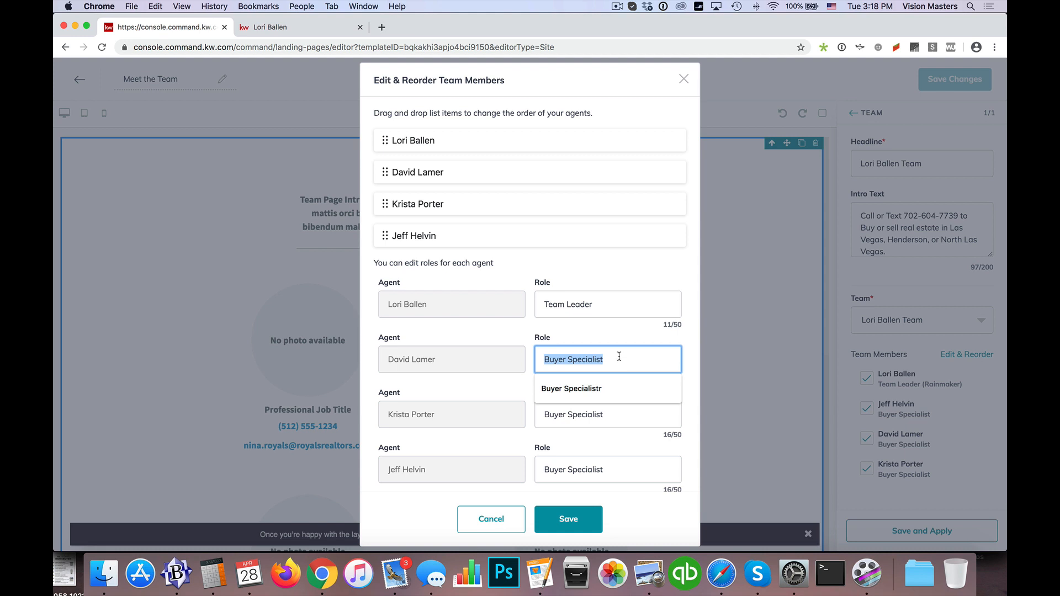
left_click(616, 342)
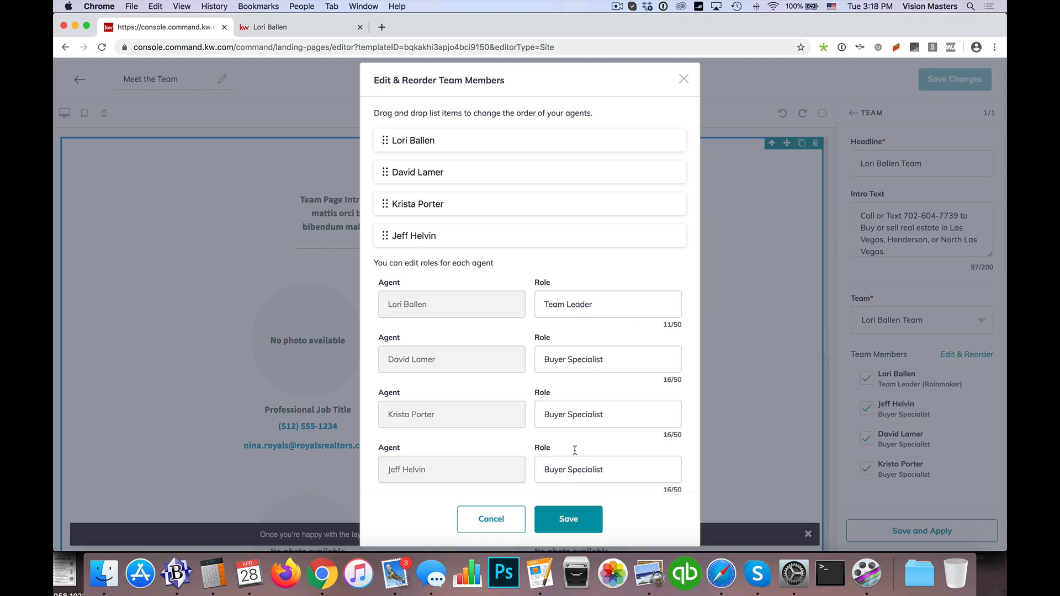
Step: Save the team member order and roles, and review the members in the page preview
left_click(569, 520)
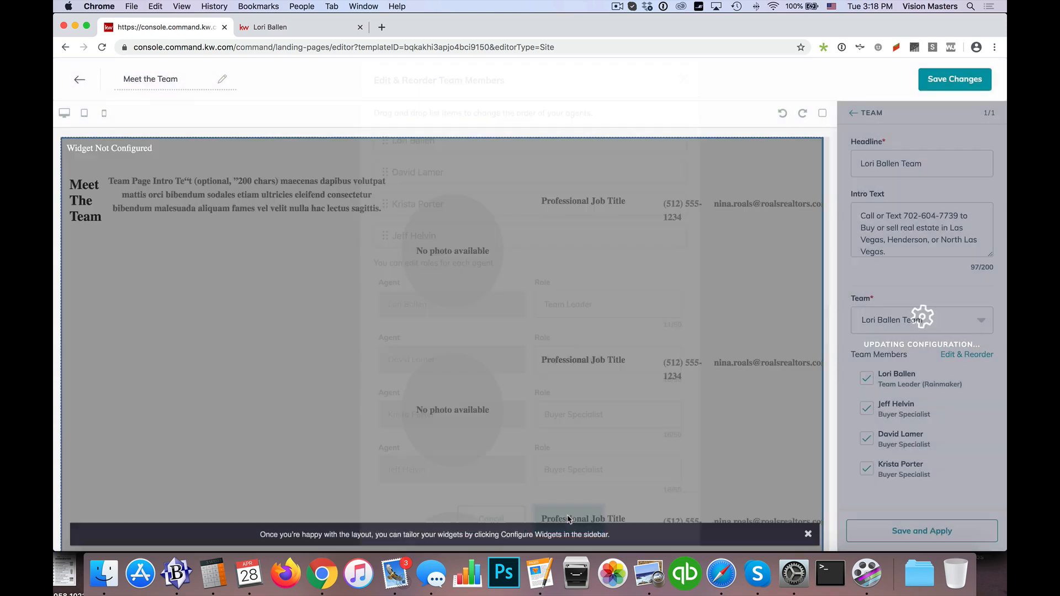
scroll(422, 353, "down", 3)
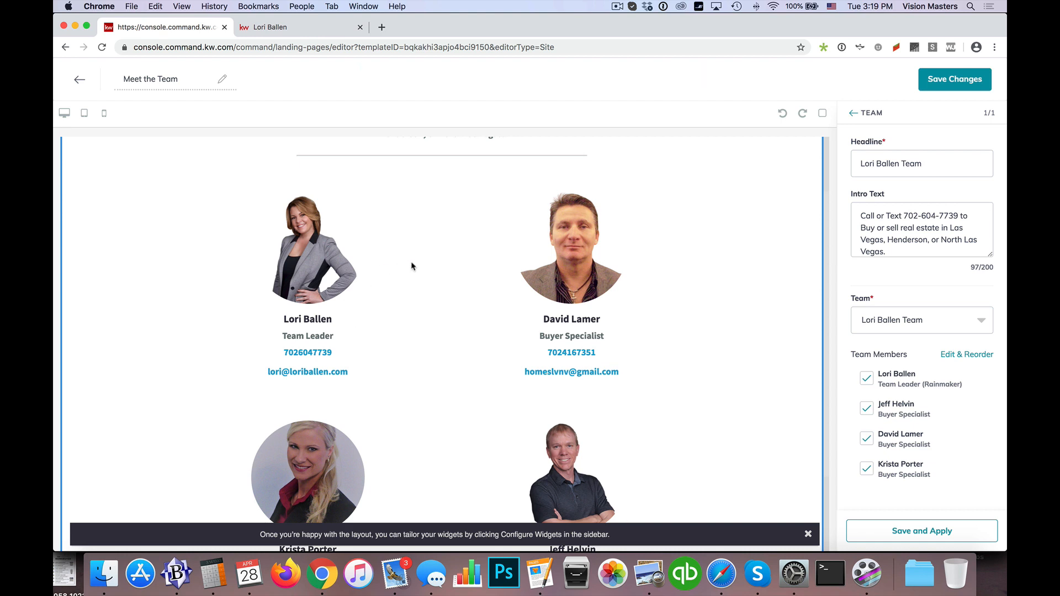
scroll(414, 273, "down", 3)
scroll(413, 274, "down", 1)
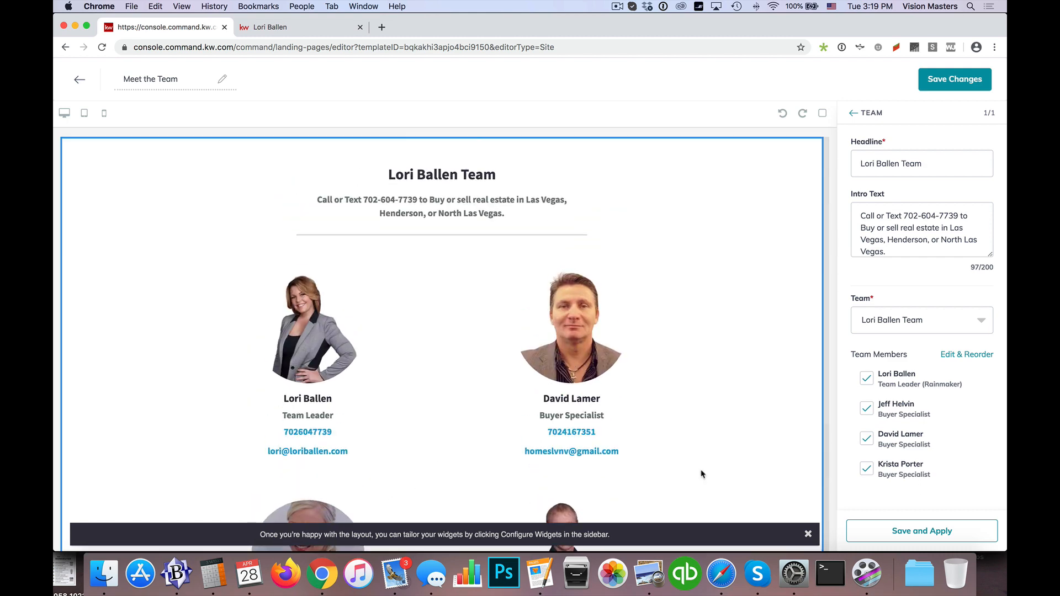
Step: Apply the Team widget configuration, save the page changes and publish it as an agent site
left_click(933, 531)
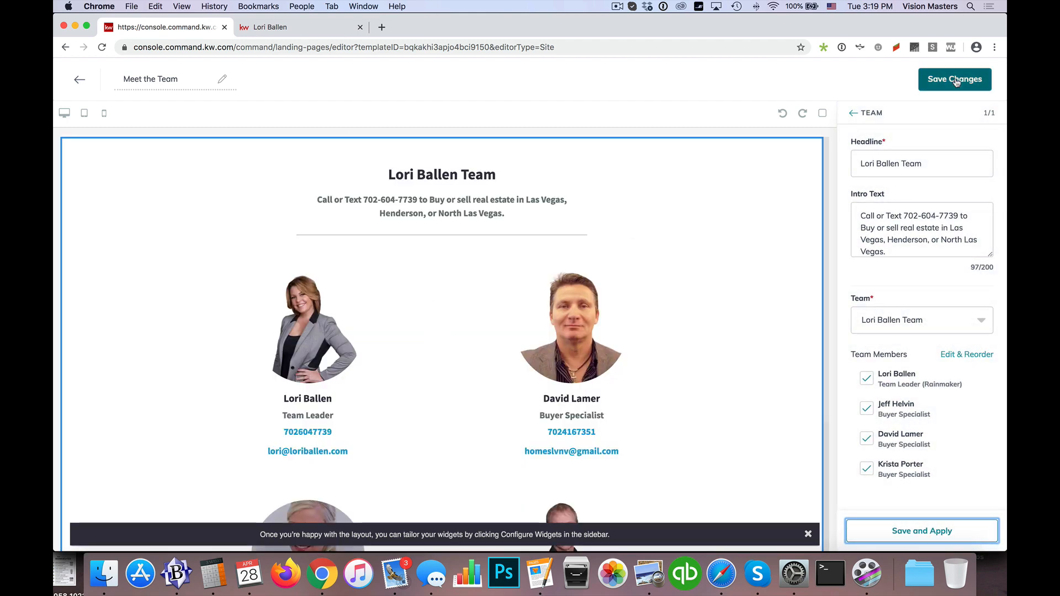
left_click(952, 80)
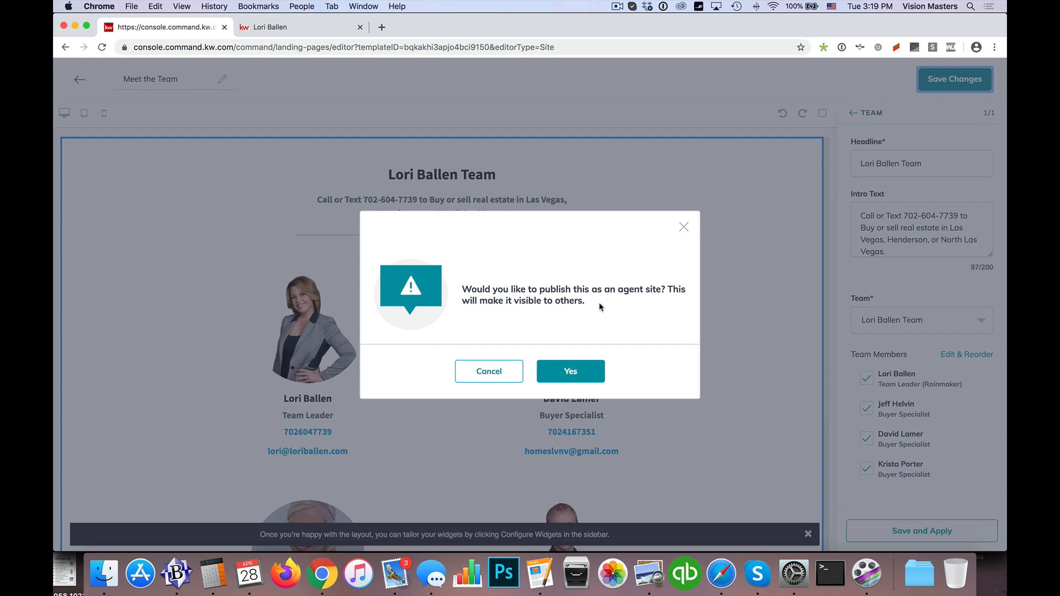
left_click(575, 370)
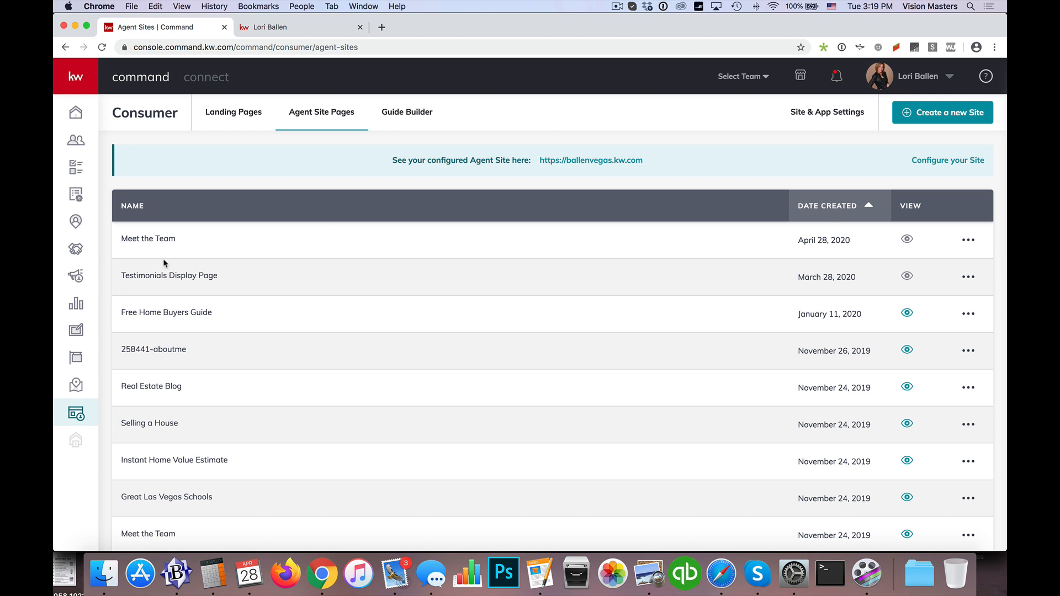
Step: Open the Site Pages settings and bring up the page selection for the existing team page
left_click_drag(799, 240, 849, 241)
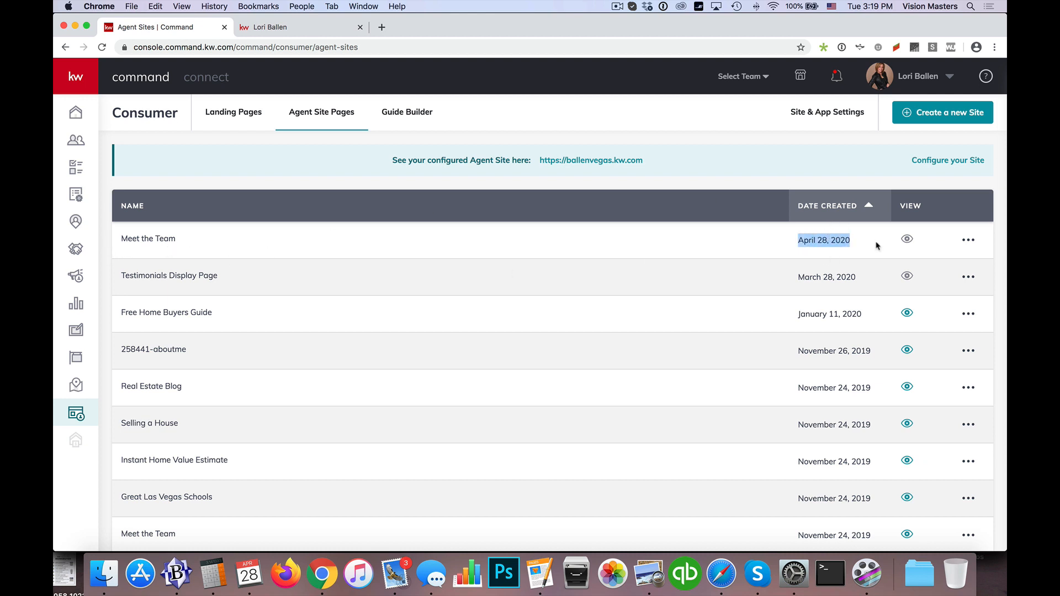
mouse_move(908, 240)
left_click(821, 119)
left_click(885, 204)
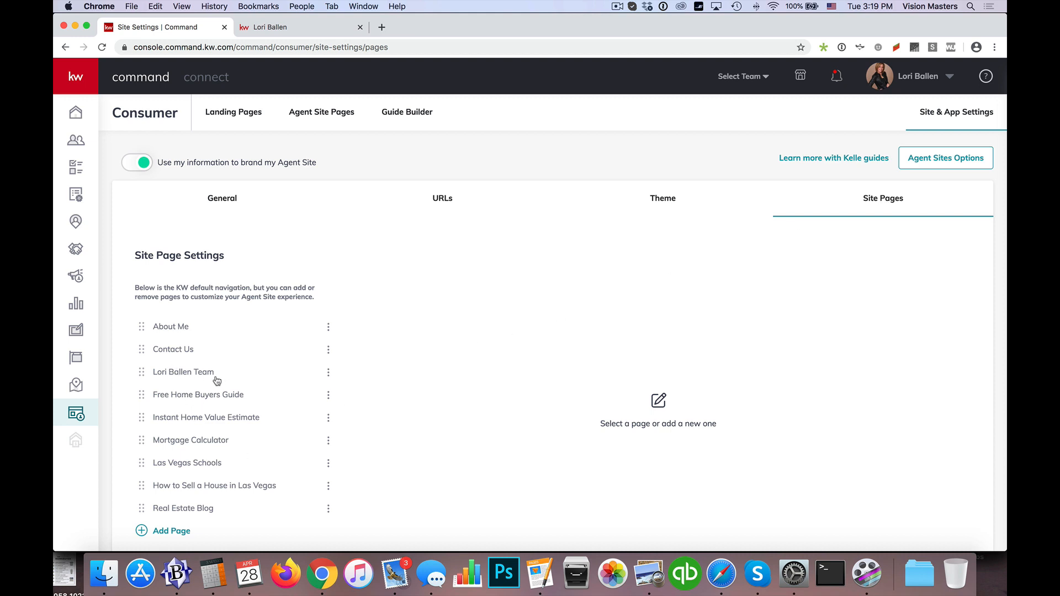
left_click(328, 373)
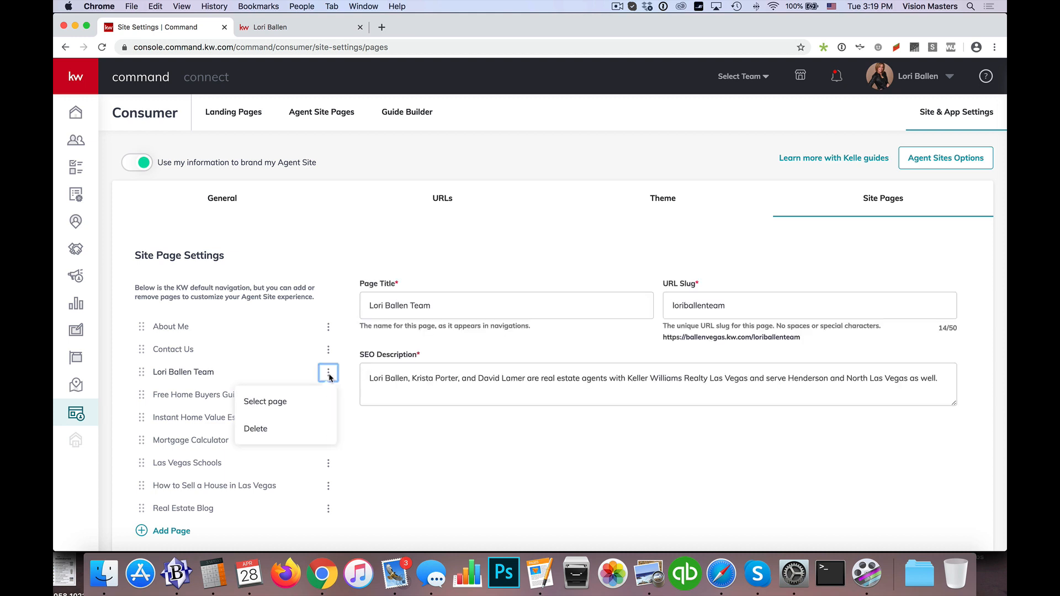
left_click(277, 405)
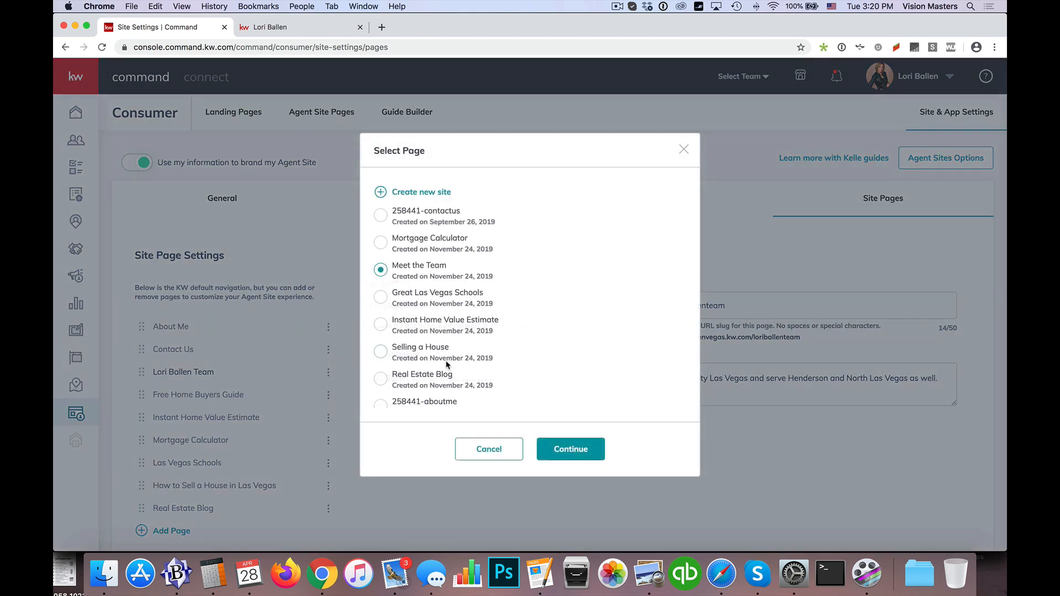
Step: Look through the selectable pages for the newly created Meet the Team page, and leave the current page assignment as is
scroll(440, 336, "down", 4)
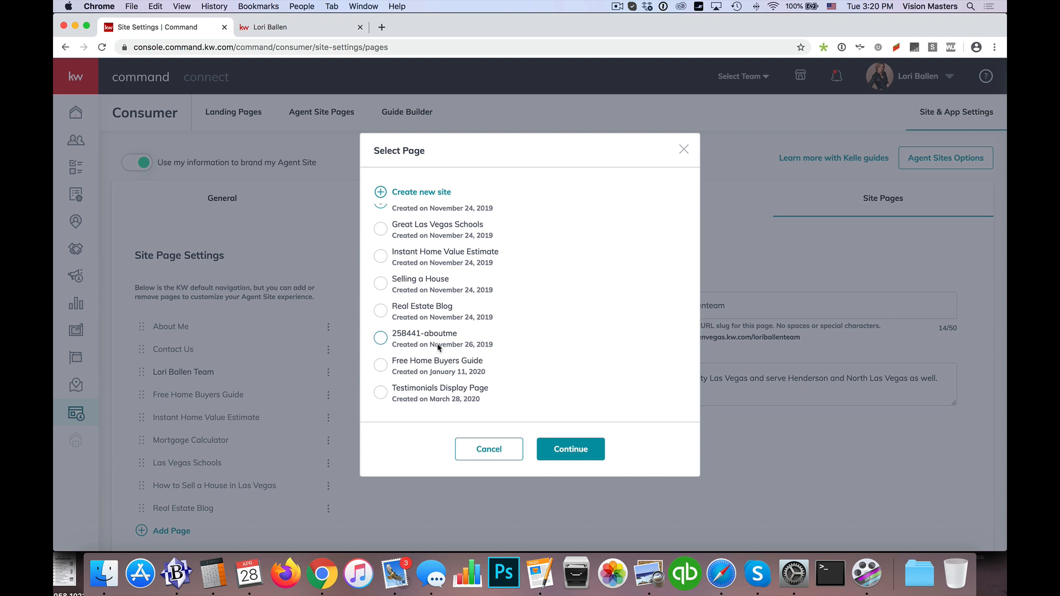
scroll(440, 347, "up", 2)
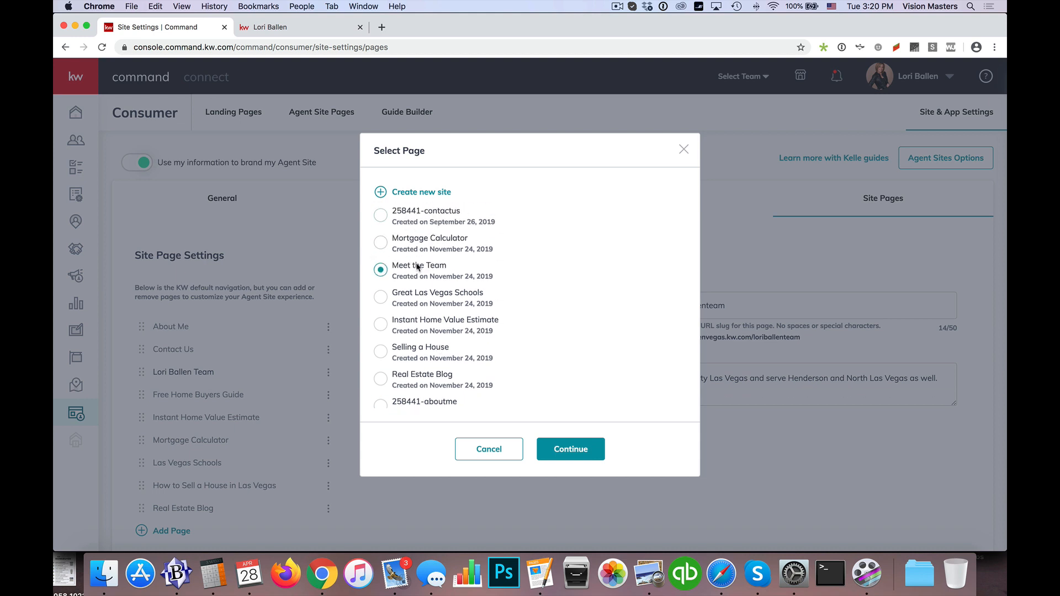
scroll(417, 287, "down", 1)
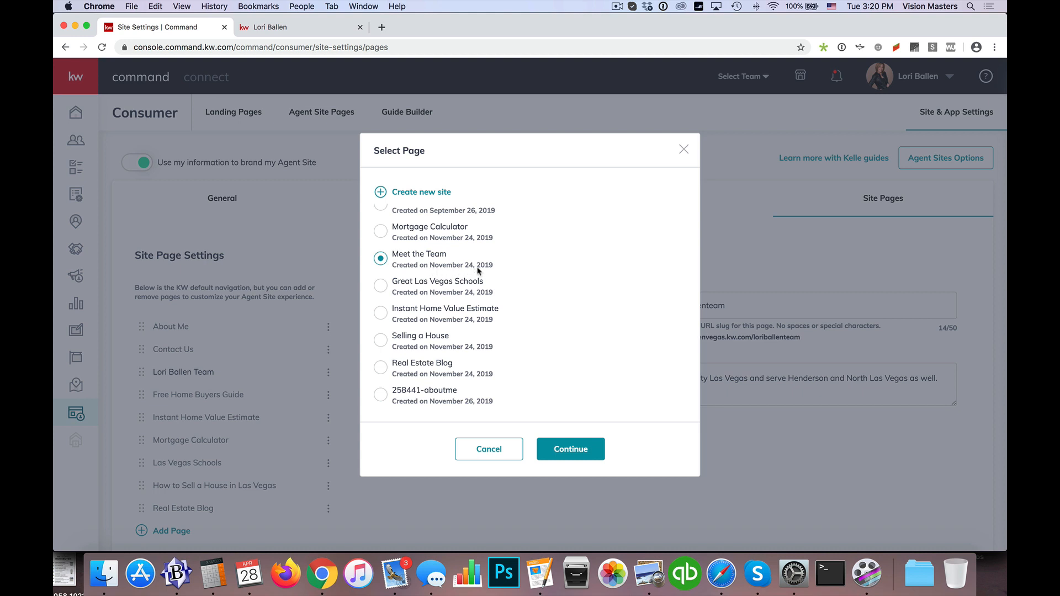
scroll(411, 307, "down", 5)
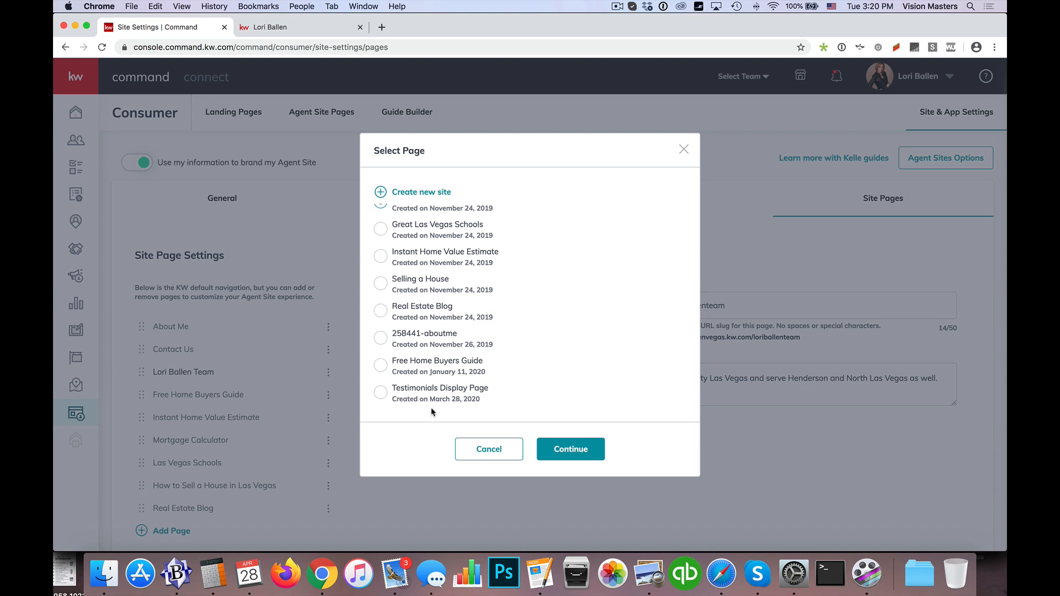
scroll(426, 363, "up", 3)
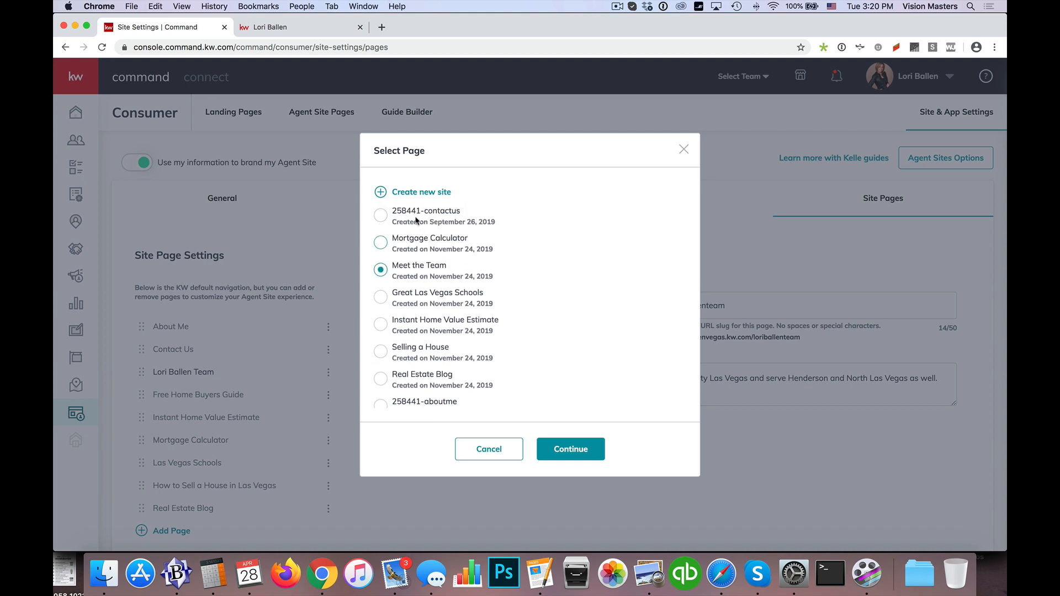
scroll(417, 280, "down", 3)
scroll(416, 280, "up", 3)
scroll(418, 362, "down", 3)
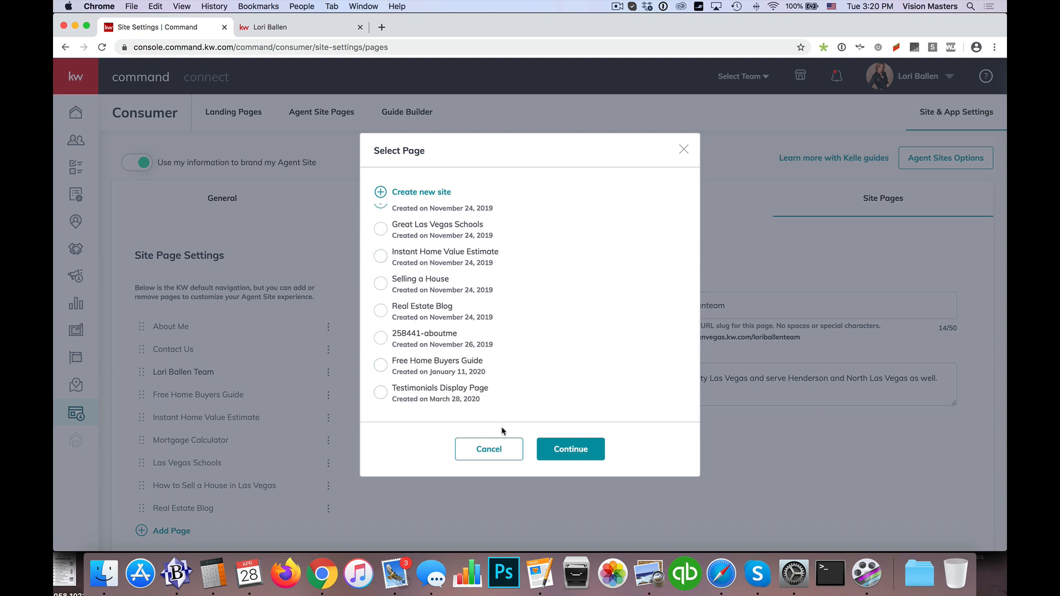
left_click(499, 452)
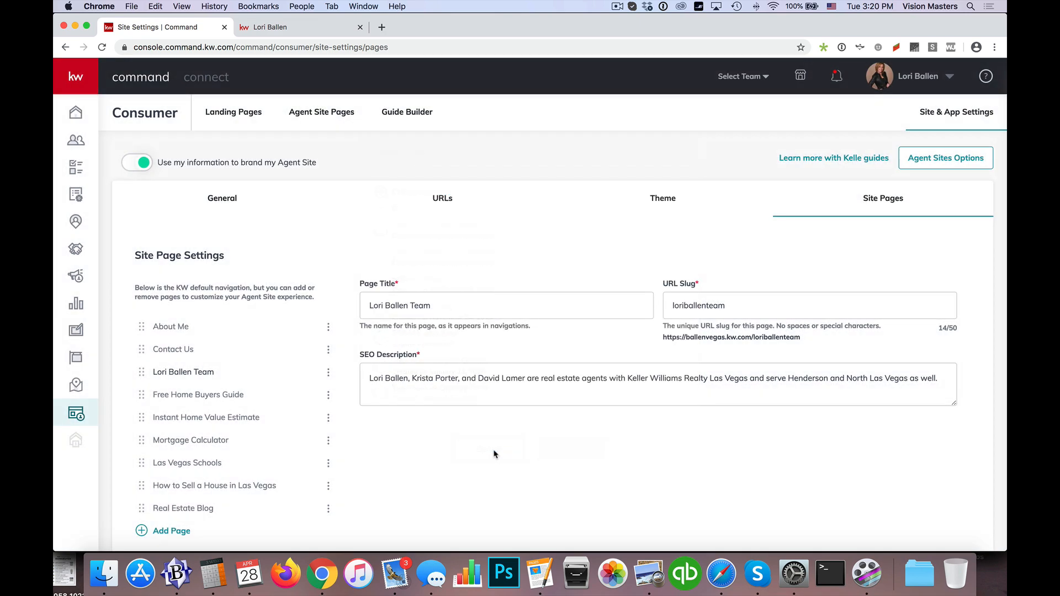
Step: Return to the Agent Site Pages list, increase the number of pages shown at once, and examine all entries
left_click(319, 117)
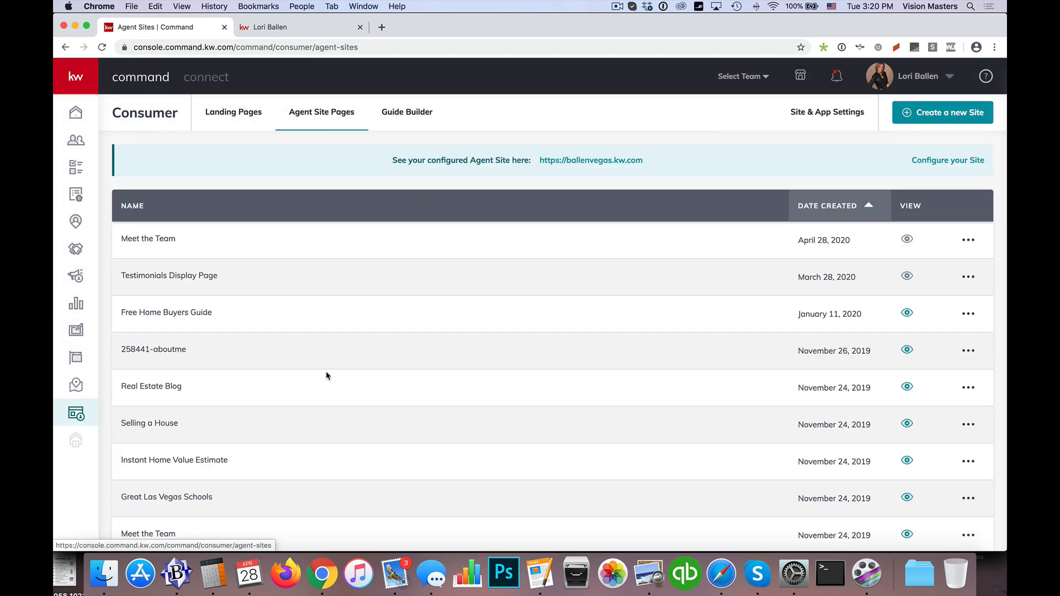
scroll(325, 376, "down", 3)
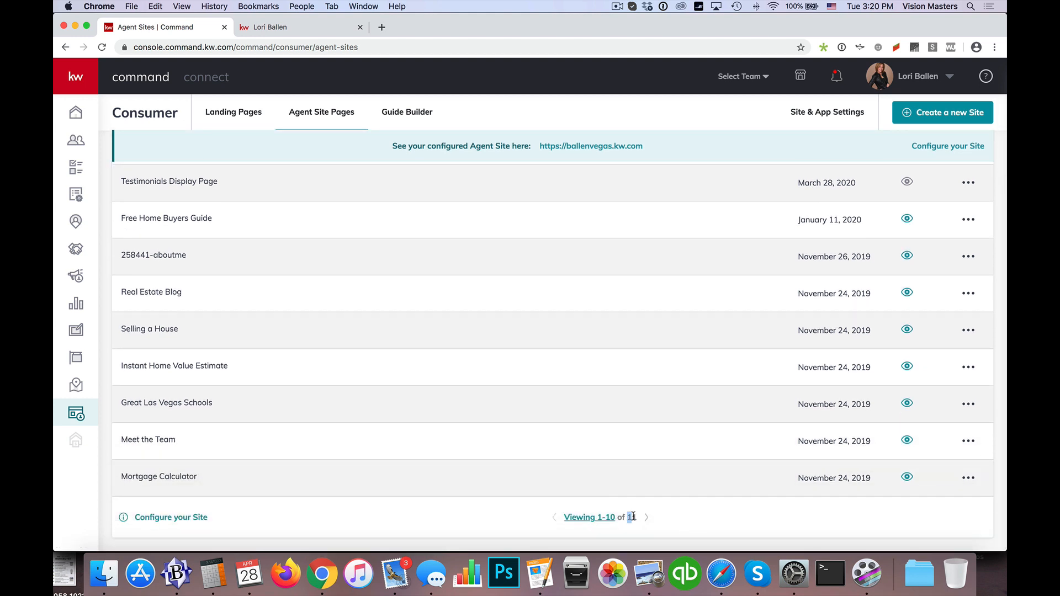
left_click(605, 518)
left_click(590, 500)
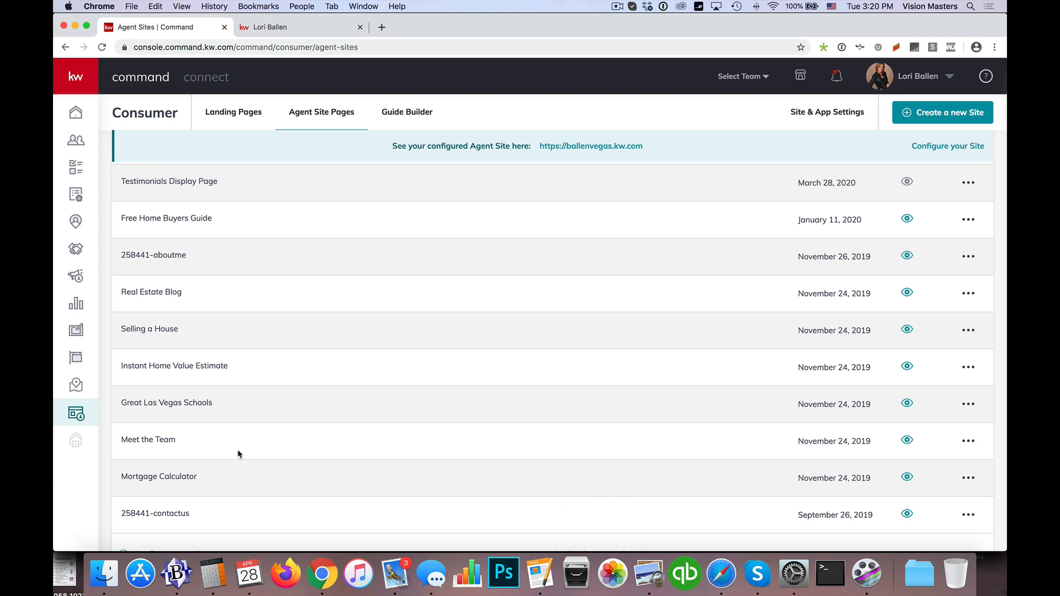
scroll(237, 452, "down", 1)
scroll(221, 395, "up", 3)
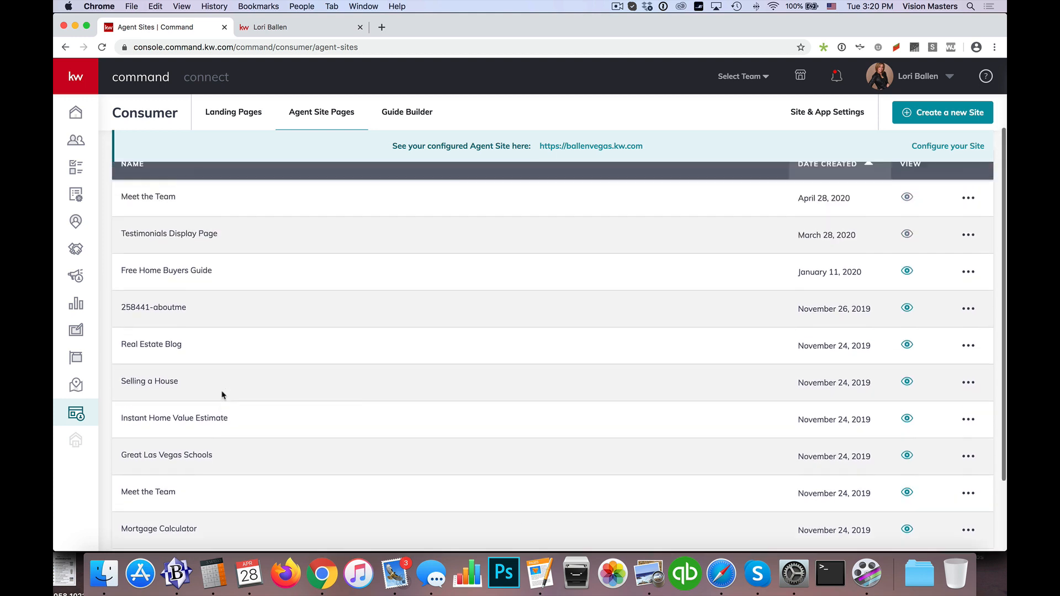
scroll(279, 381, "down", 1)
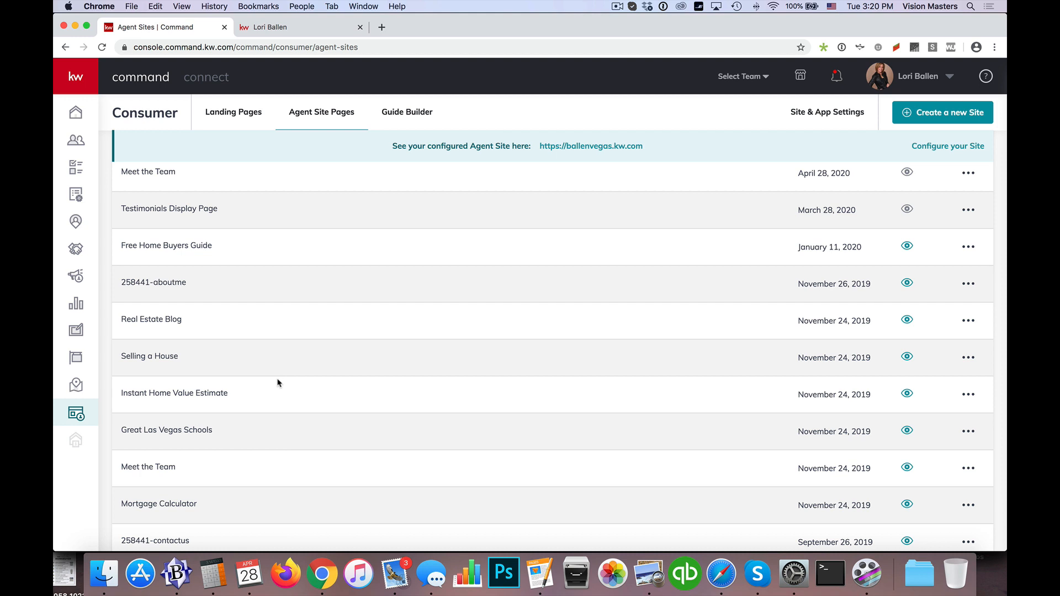
scroll(251, 427, "down", 2)
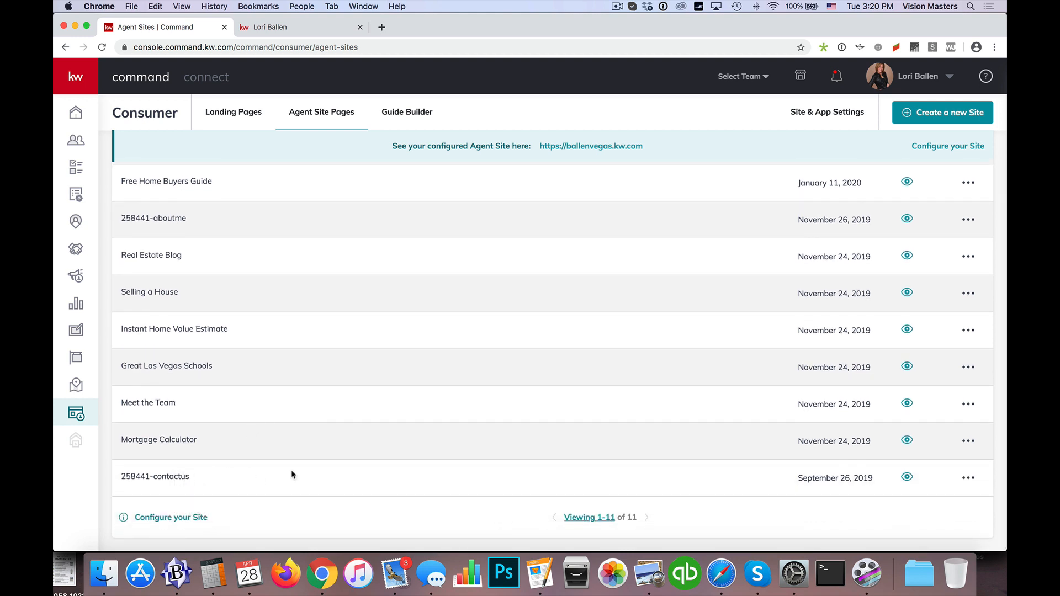
scroll(293, 475, "up", 4)
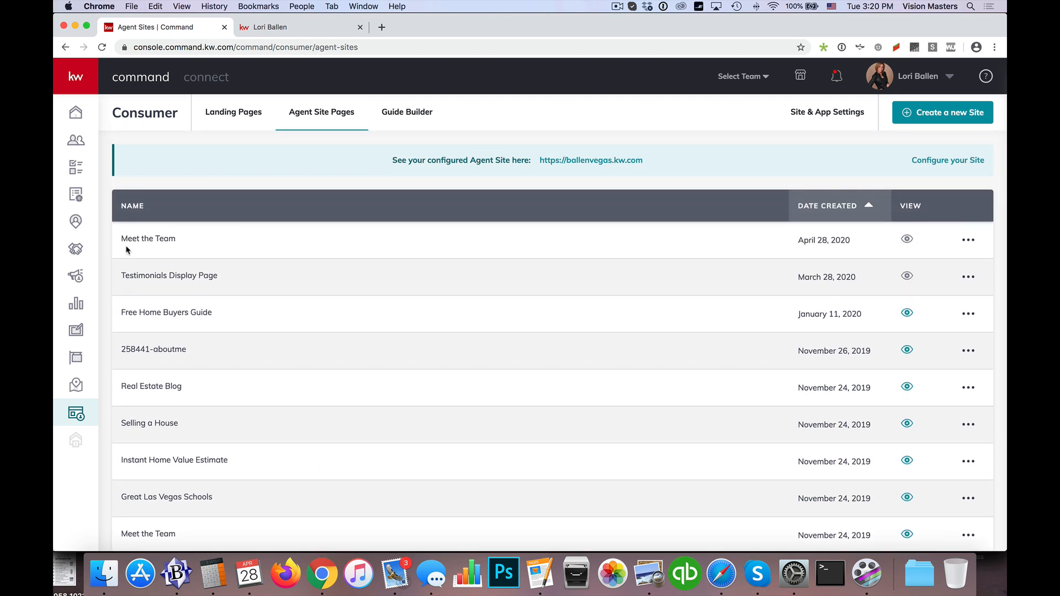
left_click_drag(120, 237, 182, 241)
scroll(299, 355, "down", 1)
left_click_drag(121, 525, 177, 527)
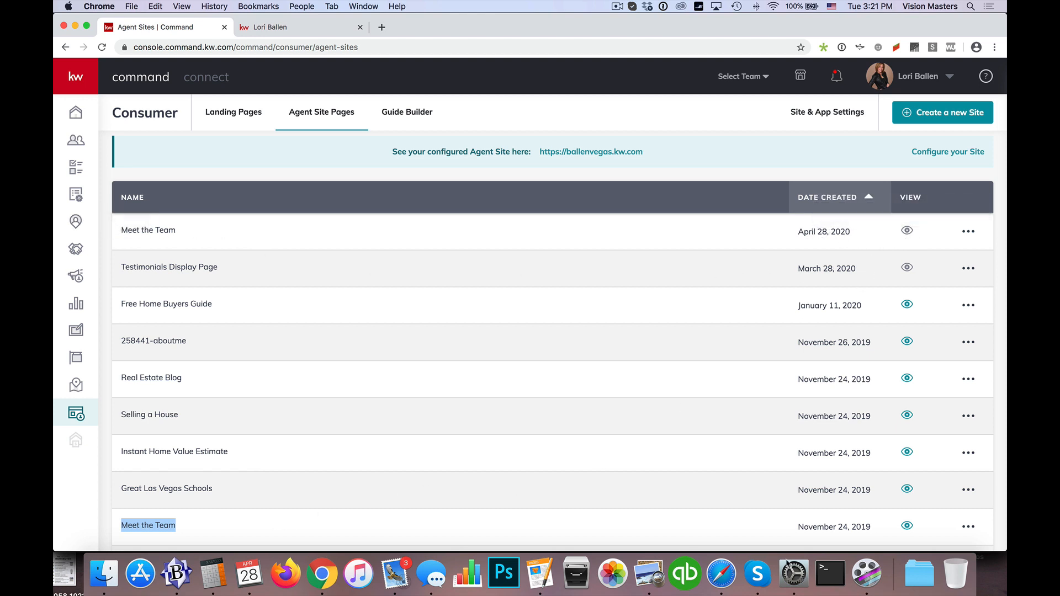
left_click(968, 527)
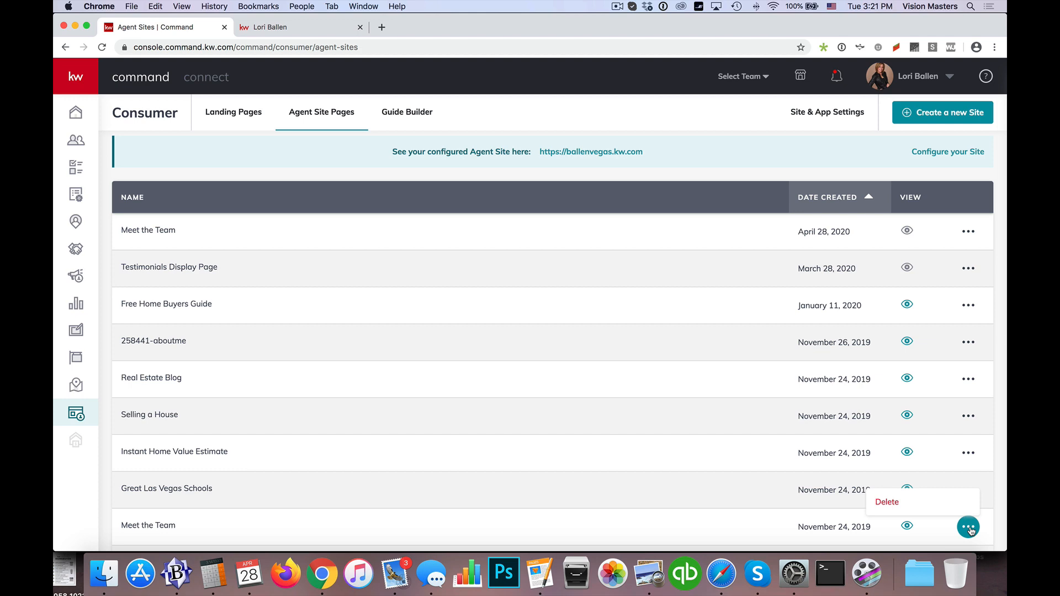
left_click(887, 502)
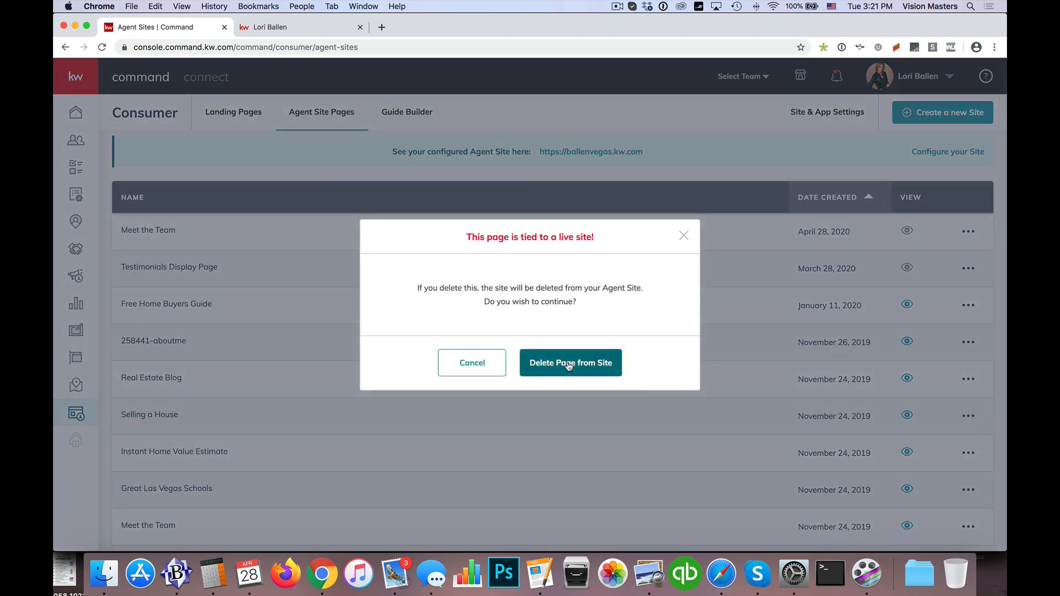
left_click(464, 364)
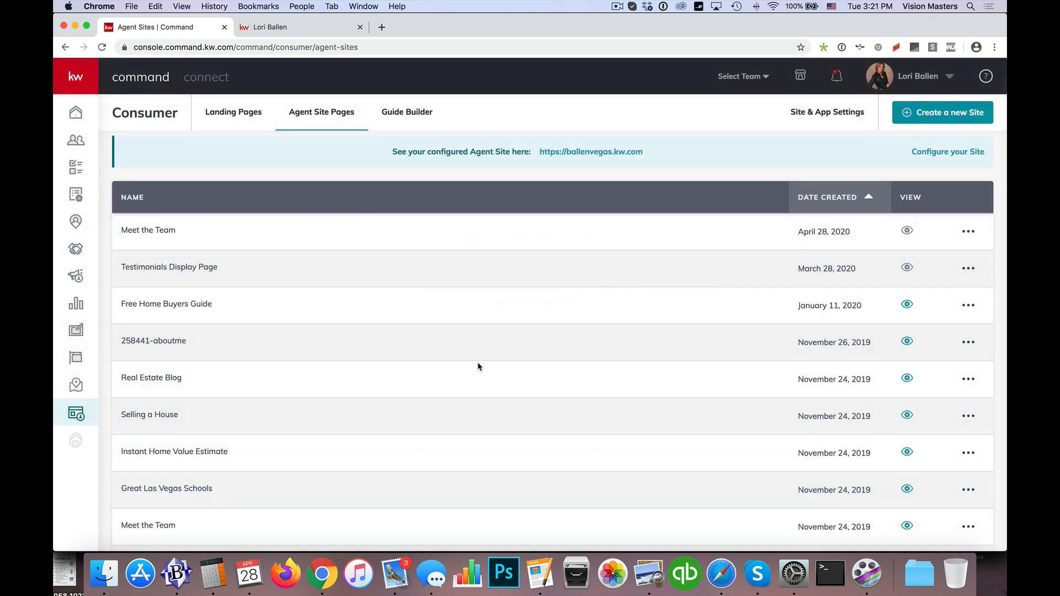
Step: Open Site & App Settings in a separate browser tab and show the existing team page's details under Site Pages
scroll(877, 118, "up", 2)
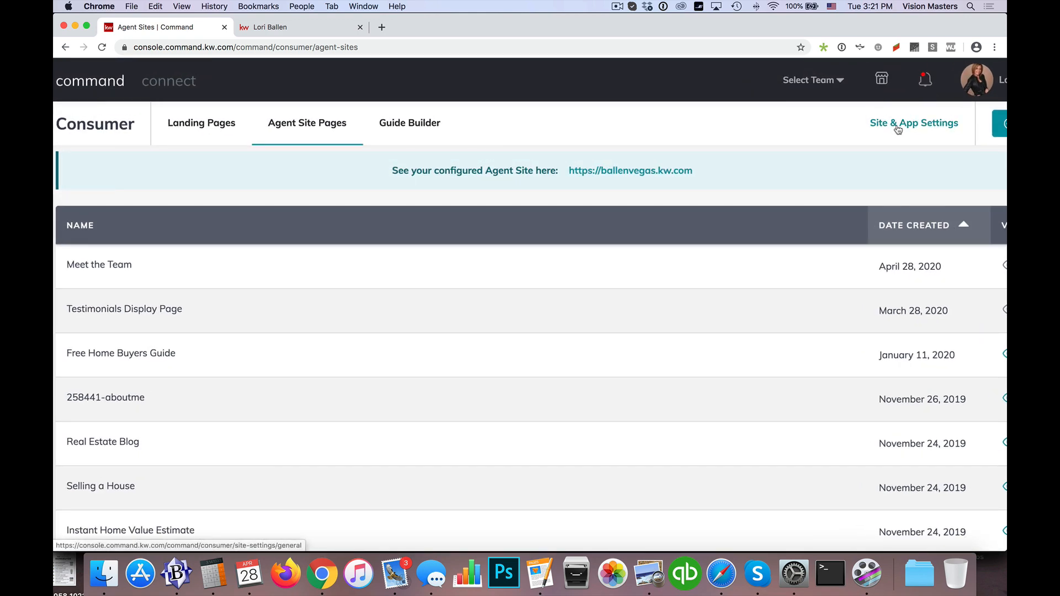
right_click(899, 129)
left_click(896, 131)
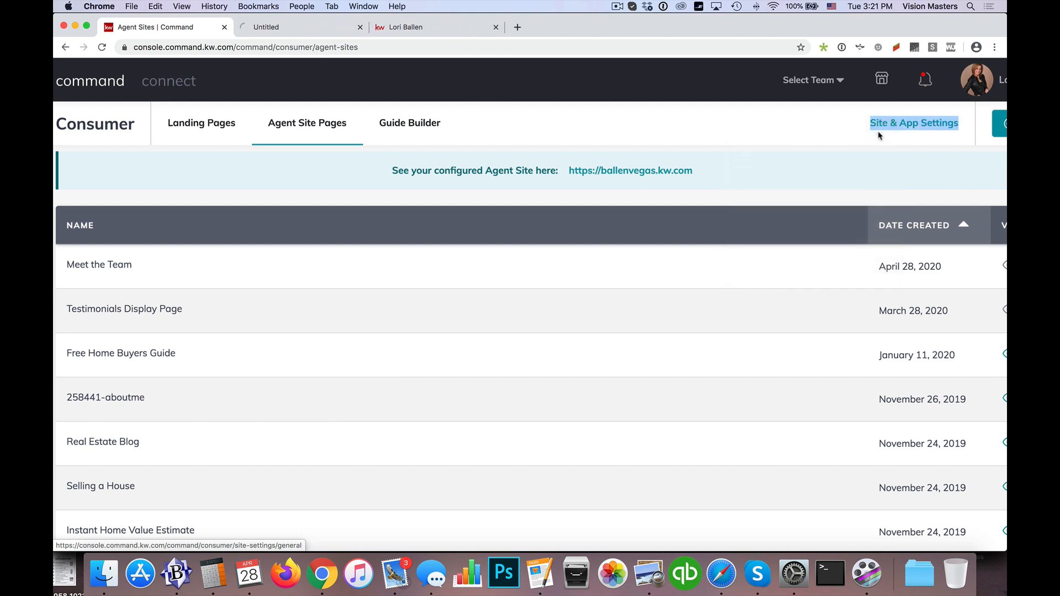
left_click(294, 27)
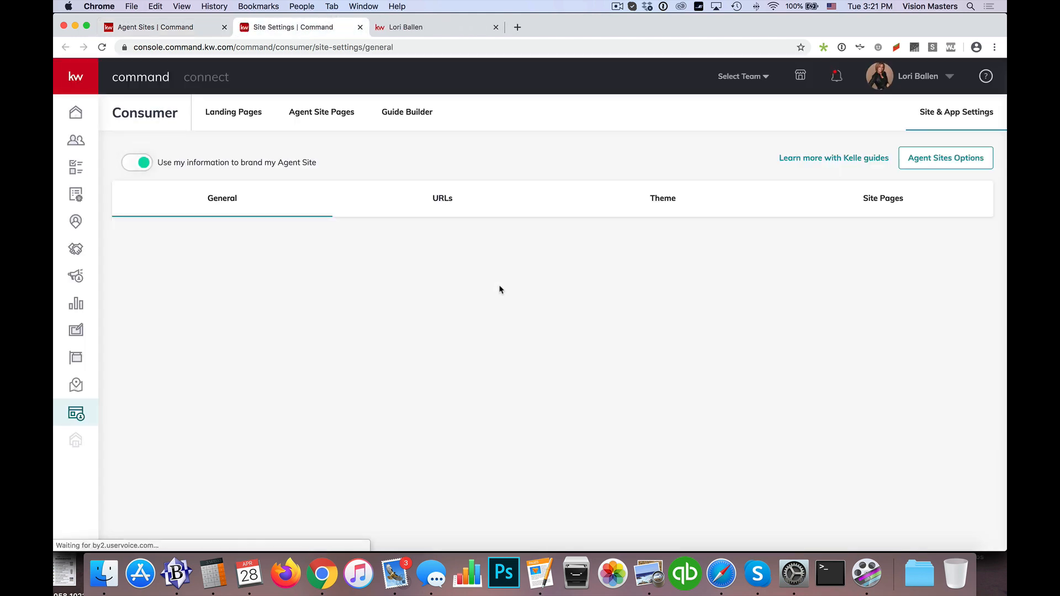
left_click(884, 200)
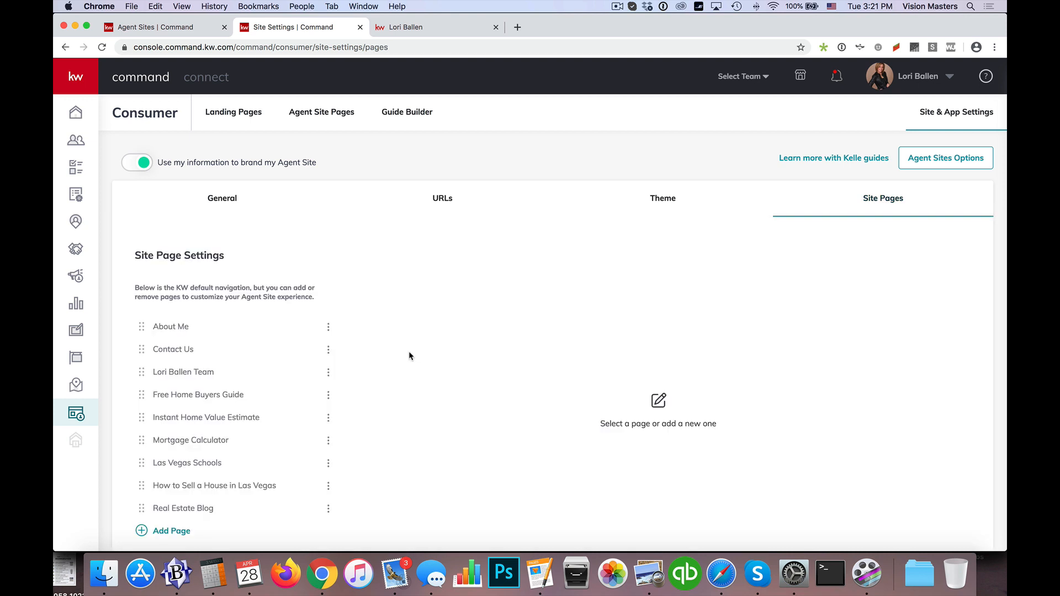
left_click(184, 373)
Step: Review the team page's URL slug, copy its full SEO description, and check the live team page
left_click_drag(722, 309, 674, 307)
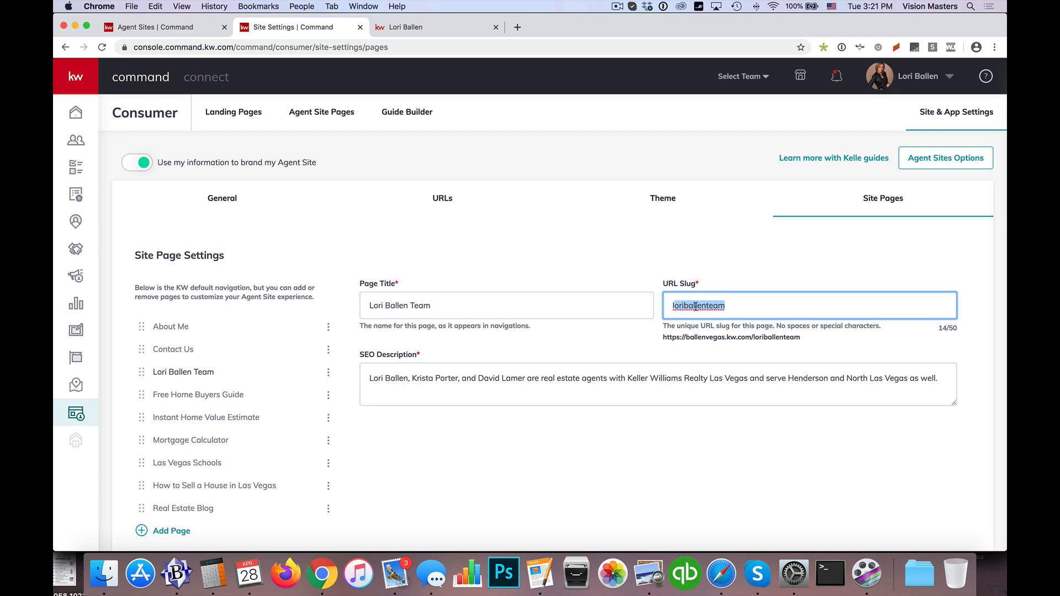
double_click(696, 307)
left_click(429, 377)
key("super+a")
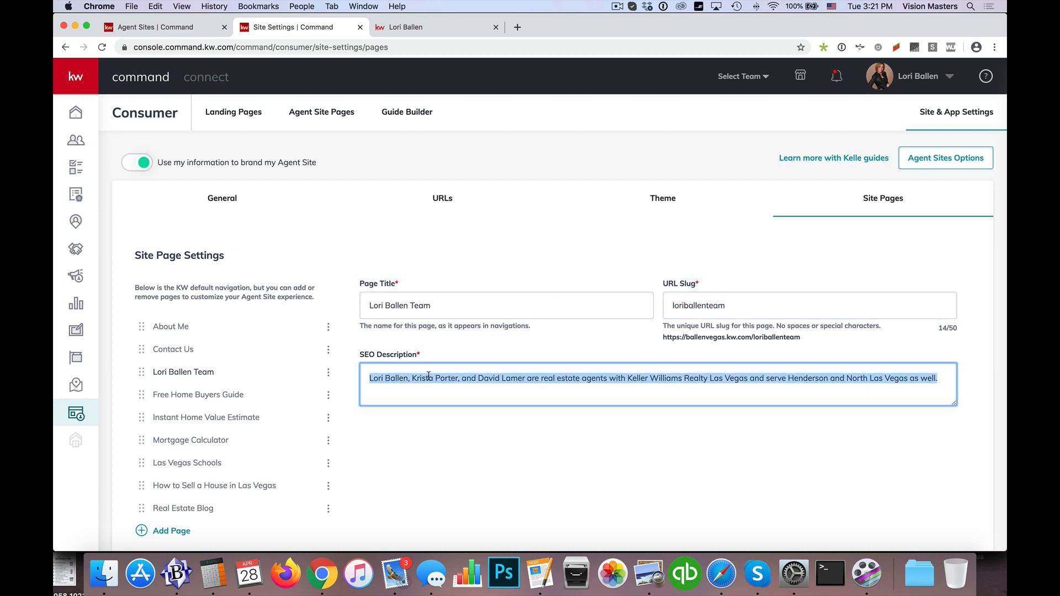
right_click(431, 378)
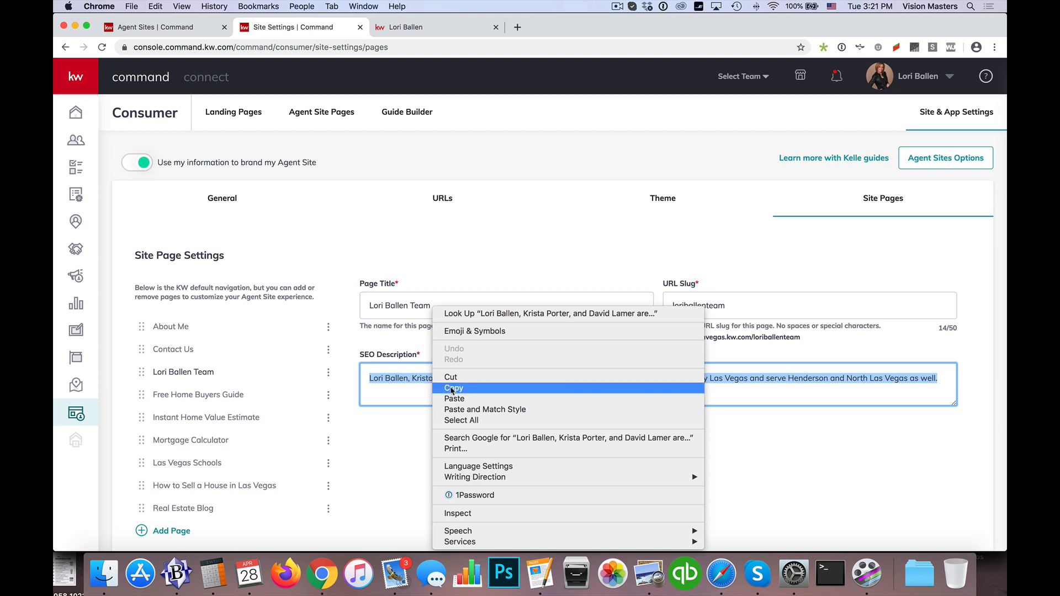
left_click(484, 389)
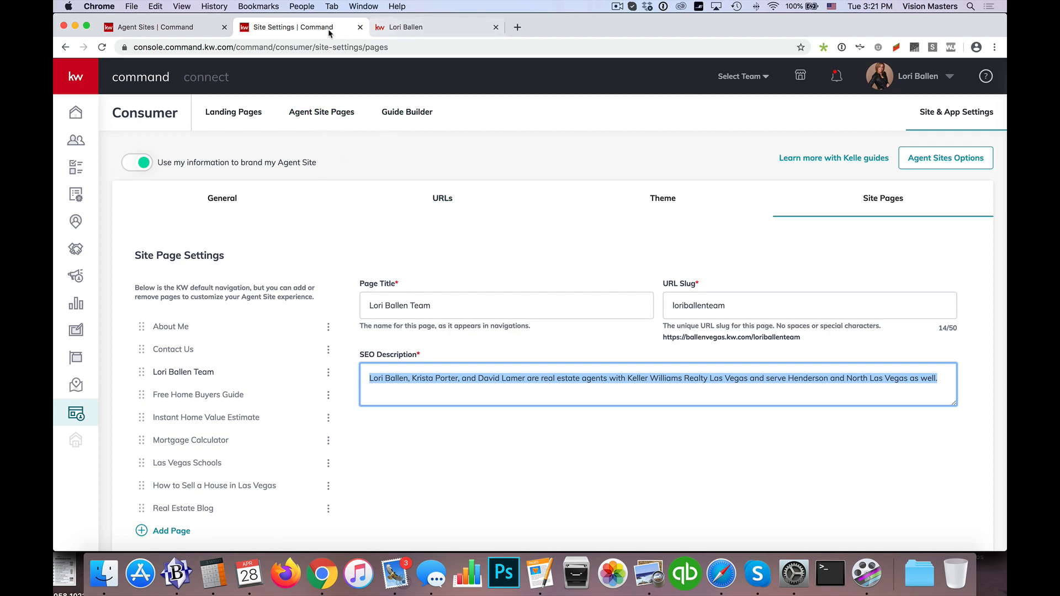
left_click(420, 31)
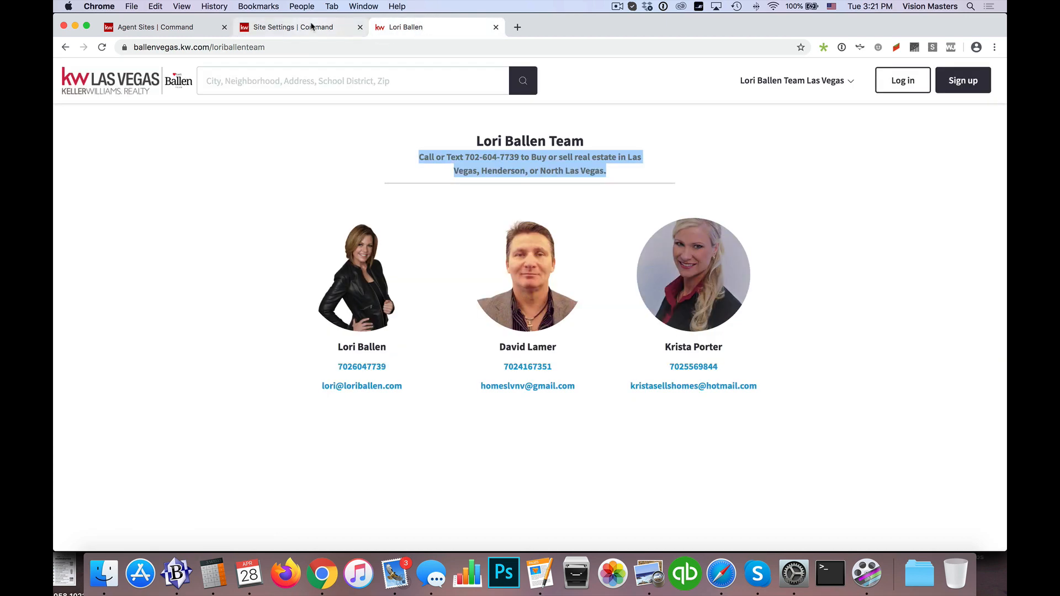
left_click(312, 27)
Step: Delete the older Meet the Team page, created November 24, 2019, from the agent site
left_click(313, 115)
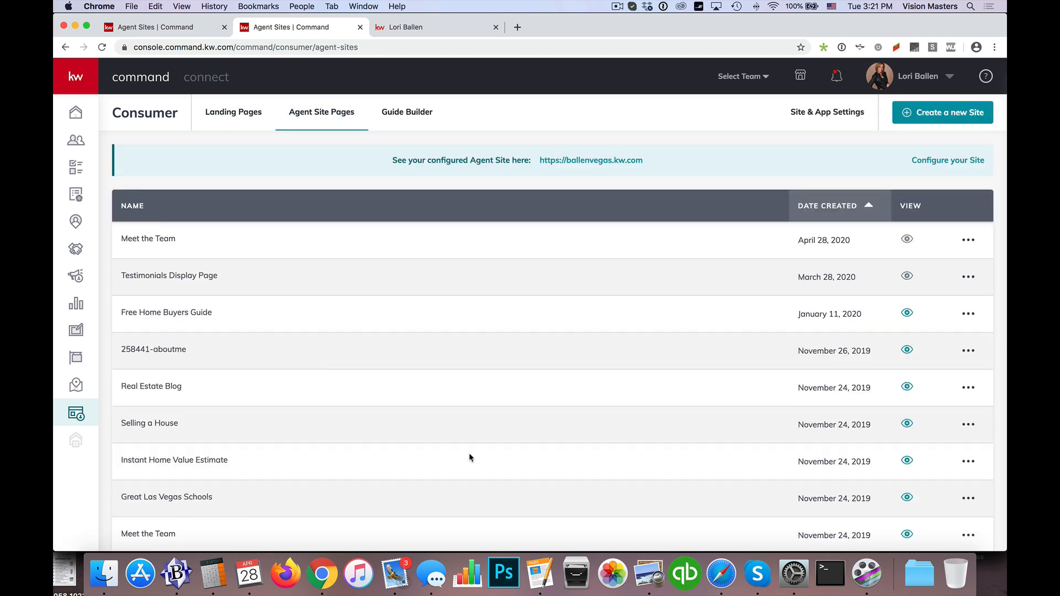
scroll(470, 458, "down", 3)
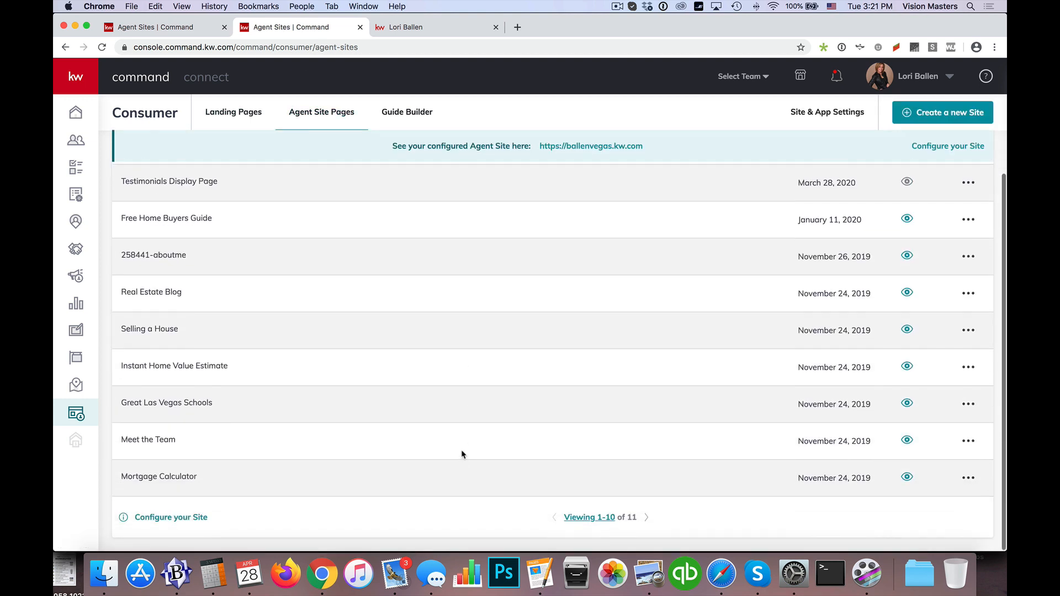
left_click(975, 445)
left_click(897, 469)
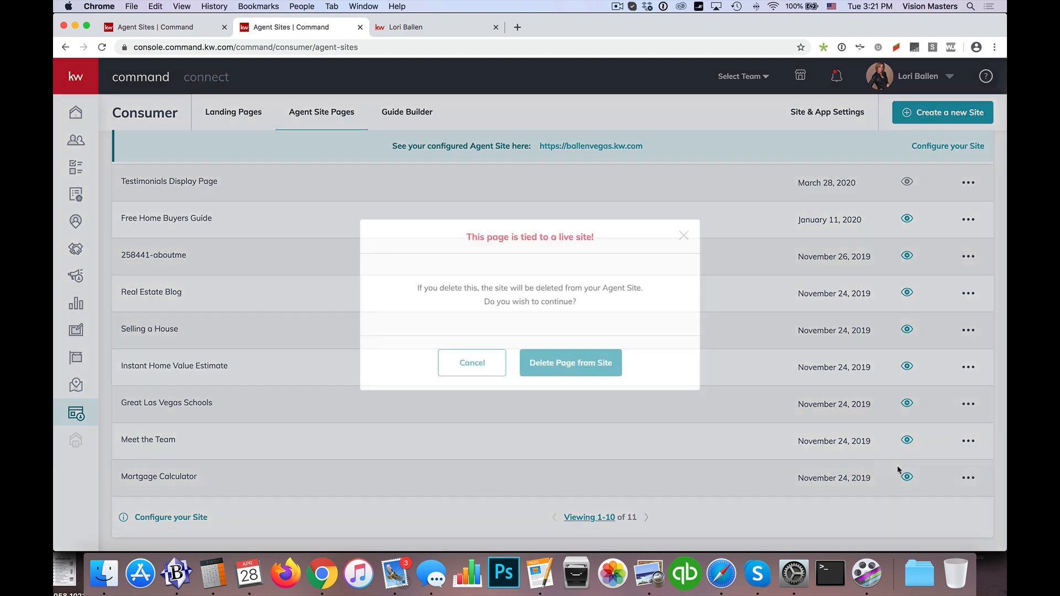
left_click(589, 360)
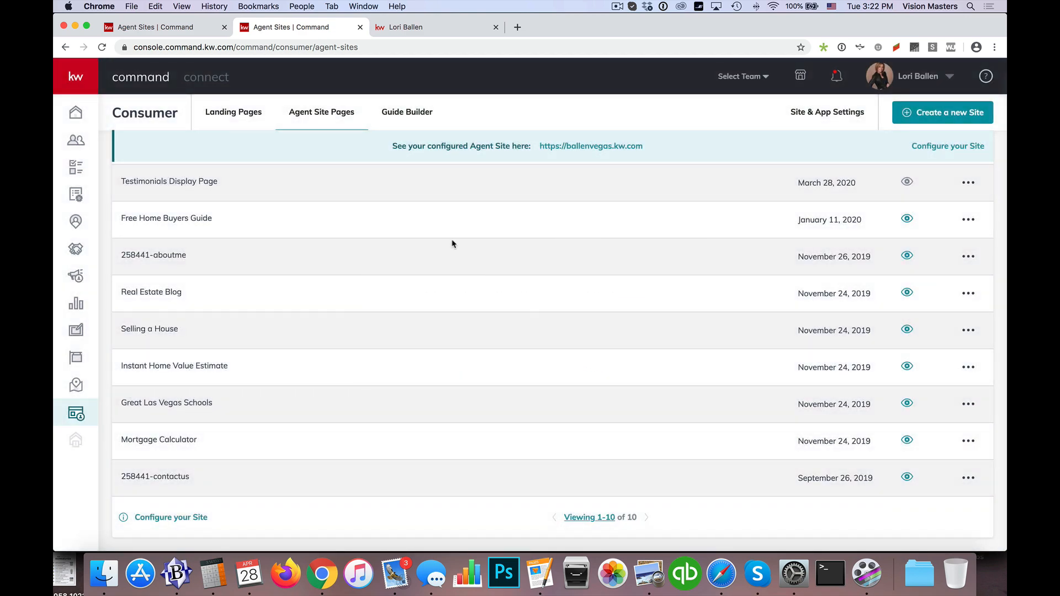
Step: Add the Meet the Team page created April 28, 2020 to the agent site under Site Pages in Site & App Settings
left_click(826, 112)
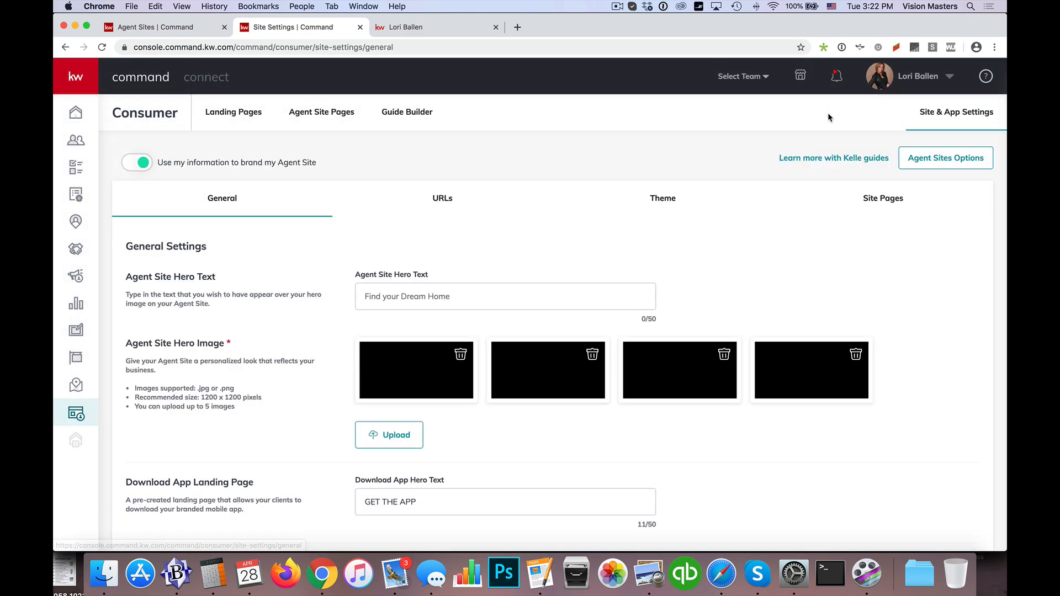
left_click(883, 199)
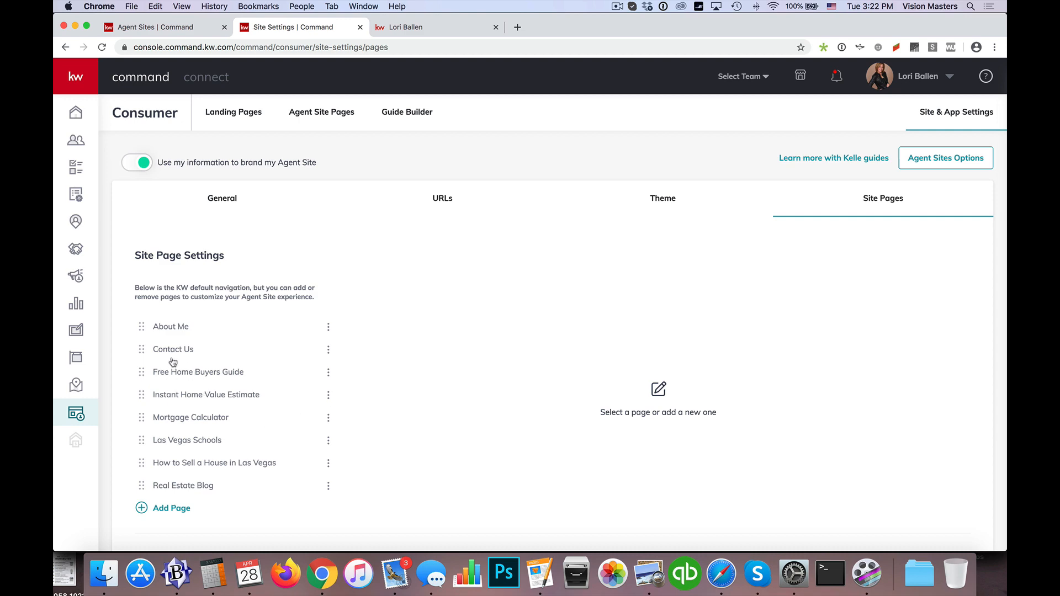
left_click(169, 508)
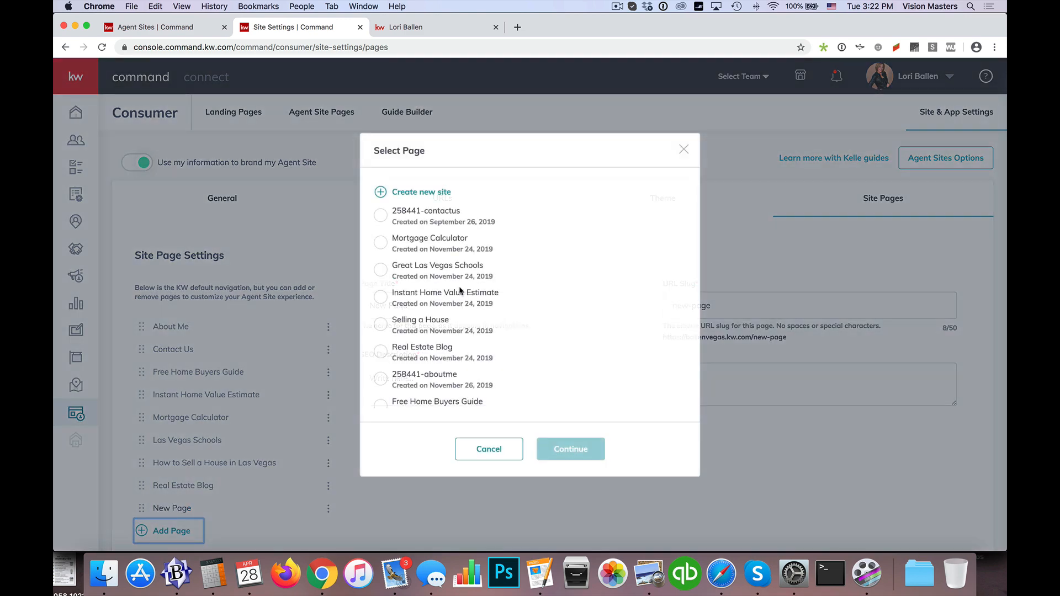
scroll(416, 287, "down", 3)
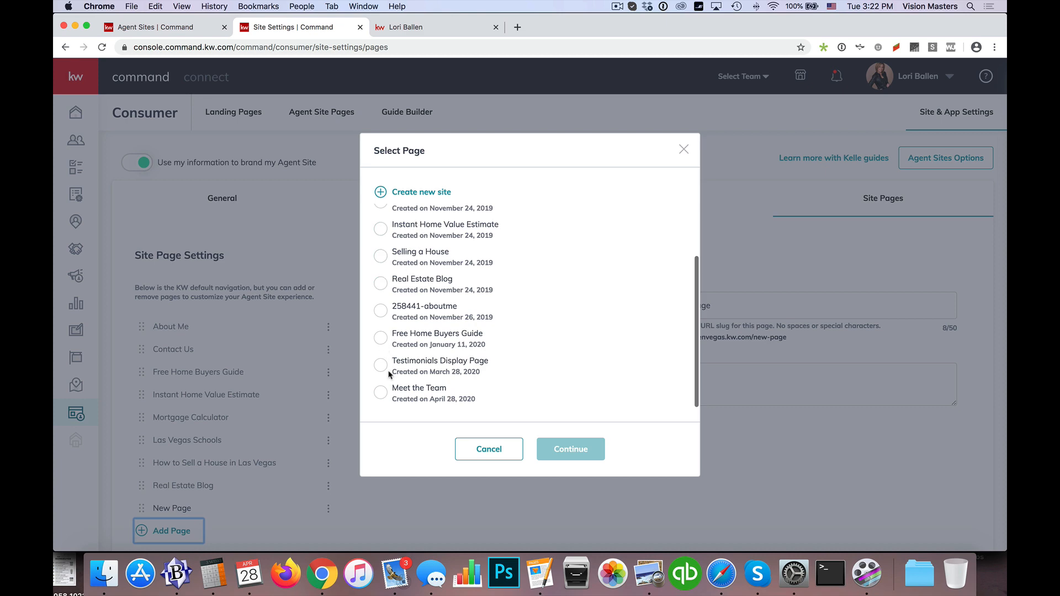
left_click(380, 392)
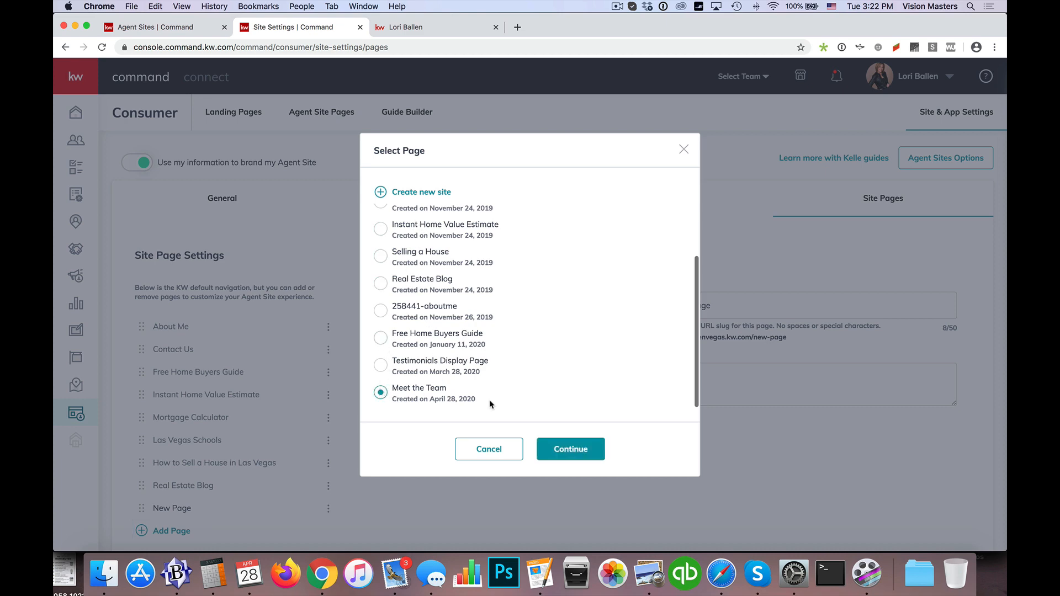
left_click(571, 448)
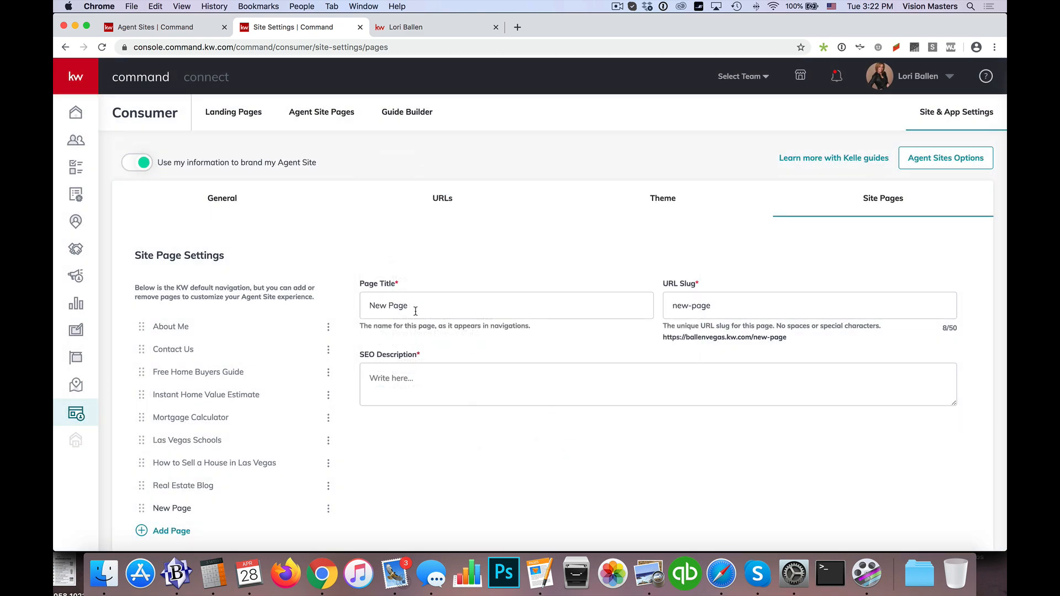
Step: Title the added page with the team's name and set its URL slug to that name in lowercase without spaces
triple_click(415, 311)
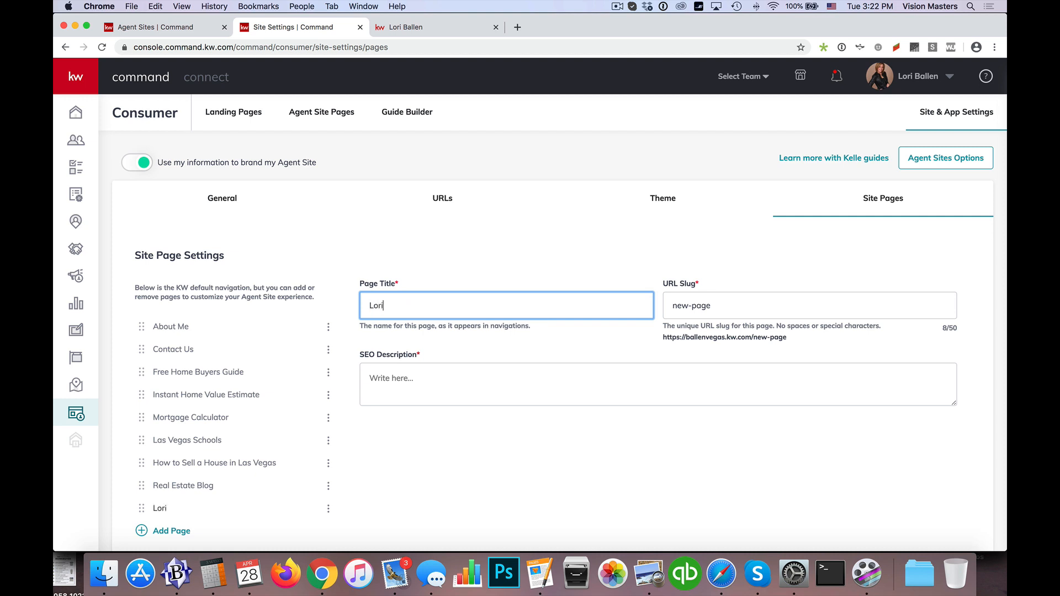
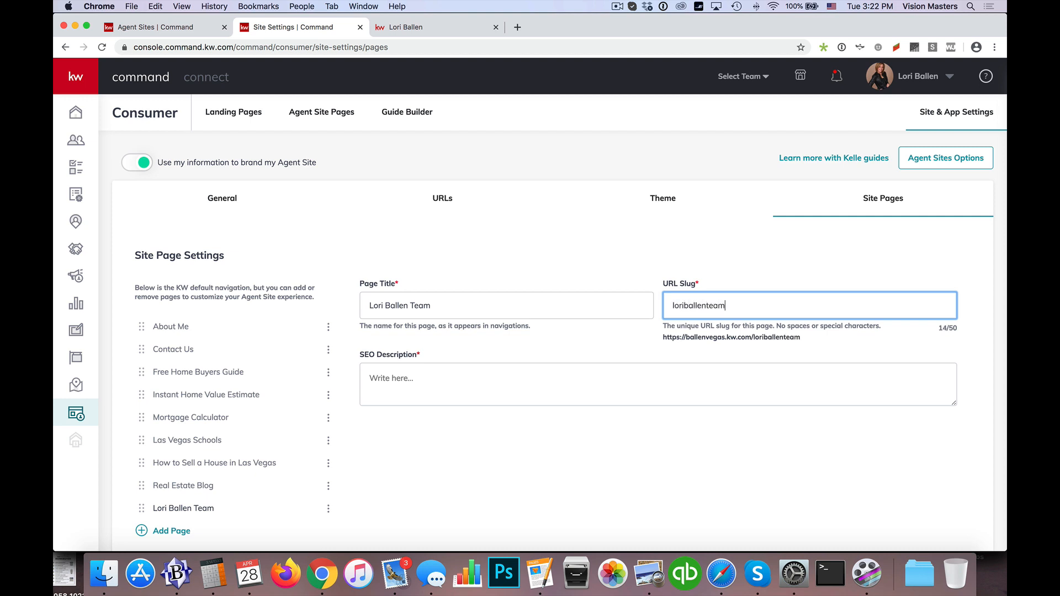
Step: Paste the copied text into the team page's SEO description
left_click(523, 382)
right_click(515, 385)
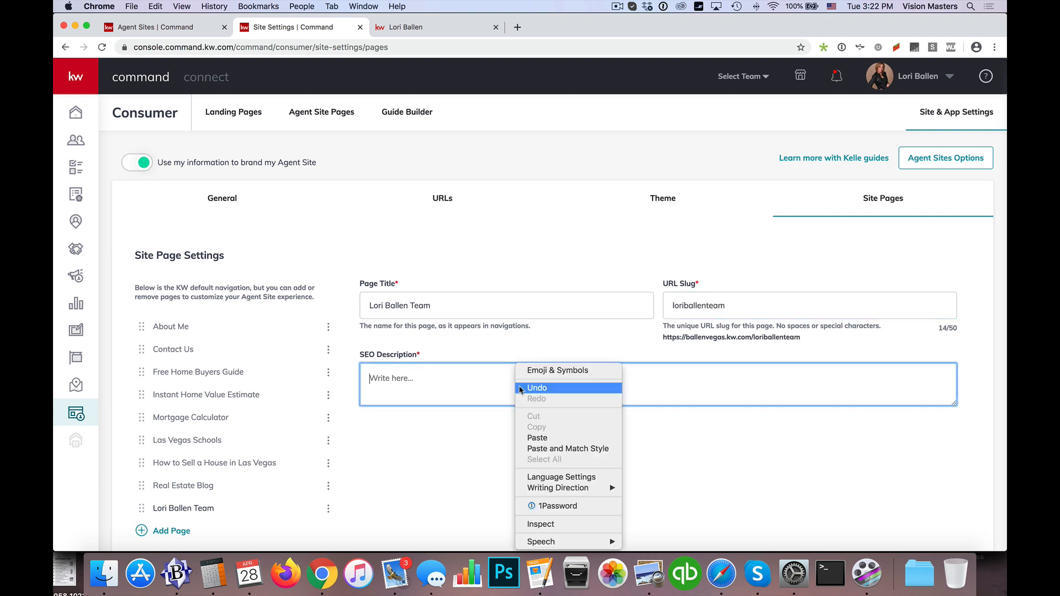
left_click(445, 390)
right_click(496, 388)
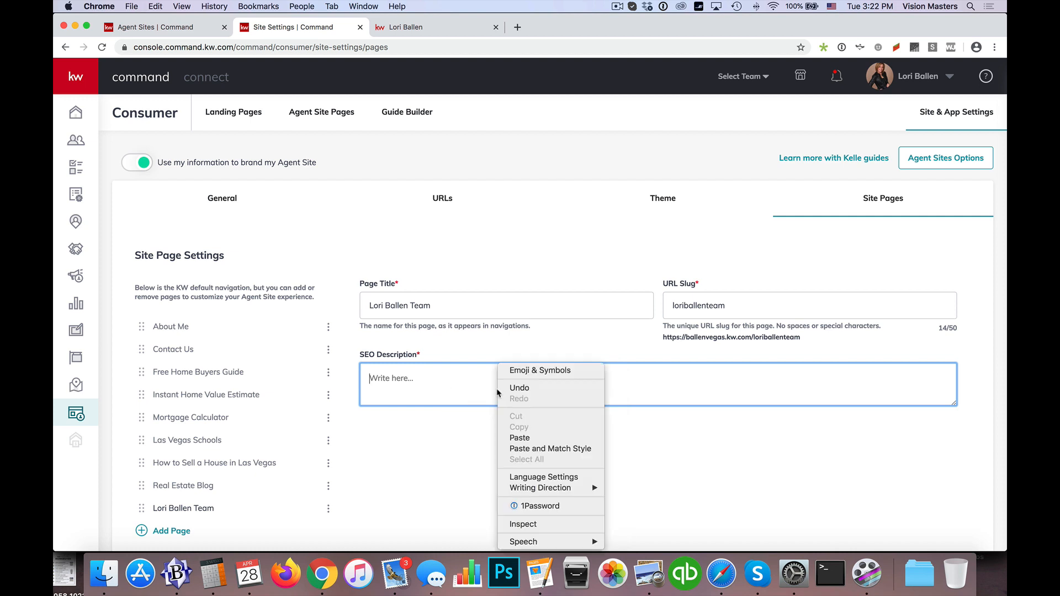
left_click(528, 438)
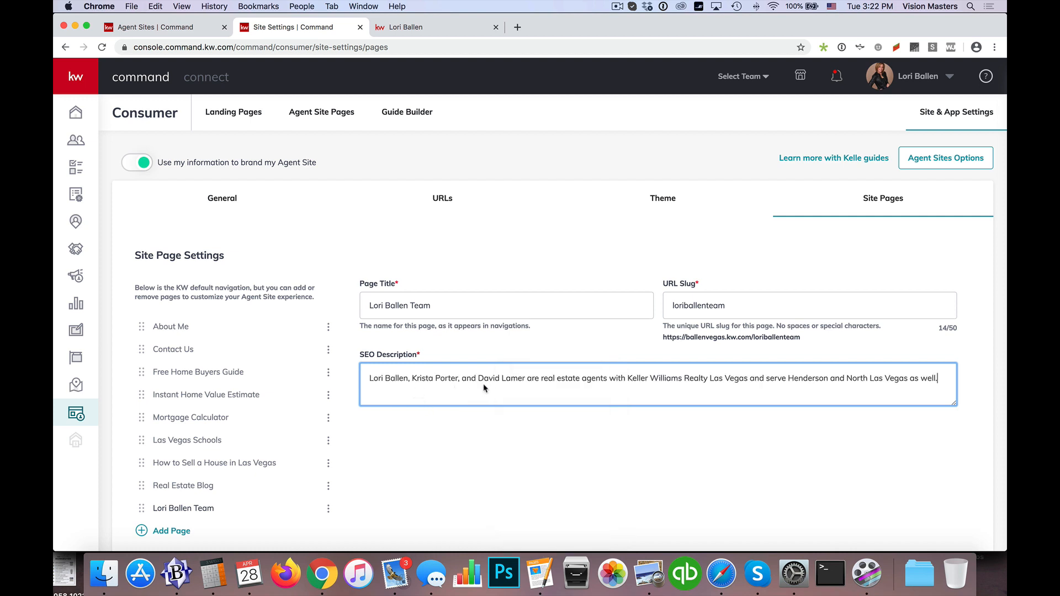
Step: Add "and" plus the fourth agent's full name to the SEO description, remove the earlier "and", and try to save the page changes
double_click(468, 380)
key("BackSpace")
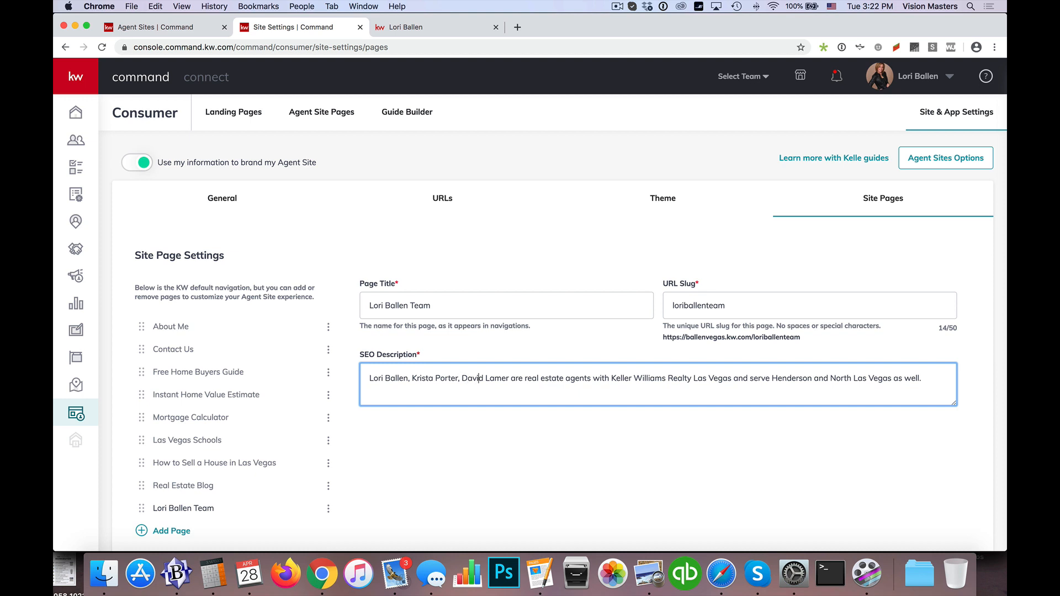
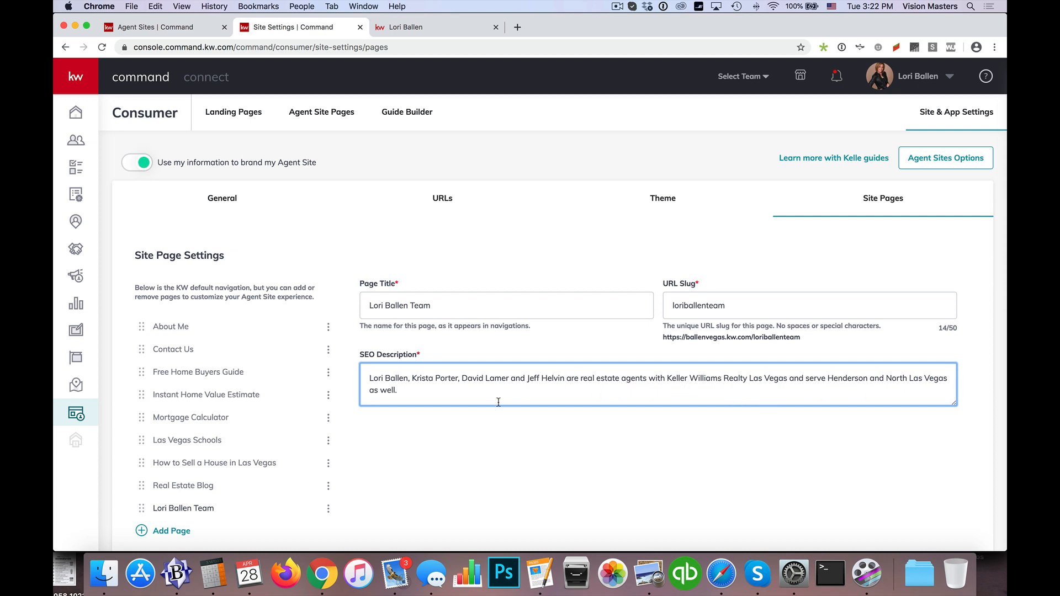
scroll(519, 394, "down", 3)
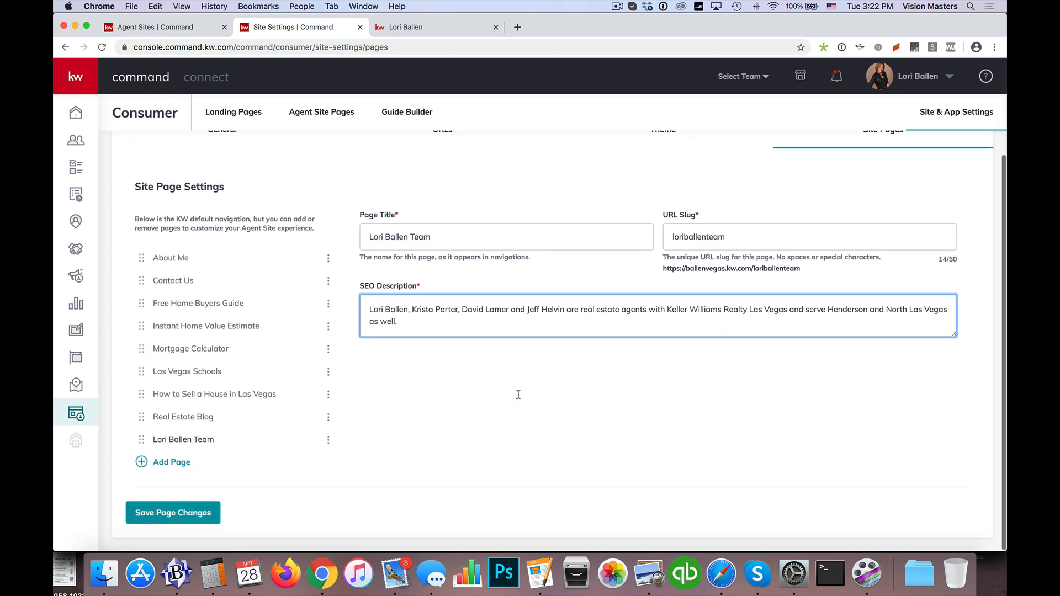
left_click(184, 517)
Step: Shorten "Keller Williams" to "KW" in the SEO description, move the team page directly below Contact Us, and save both changes
left_click(440, 331)
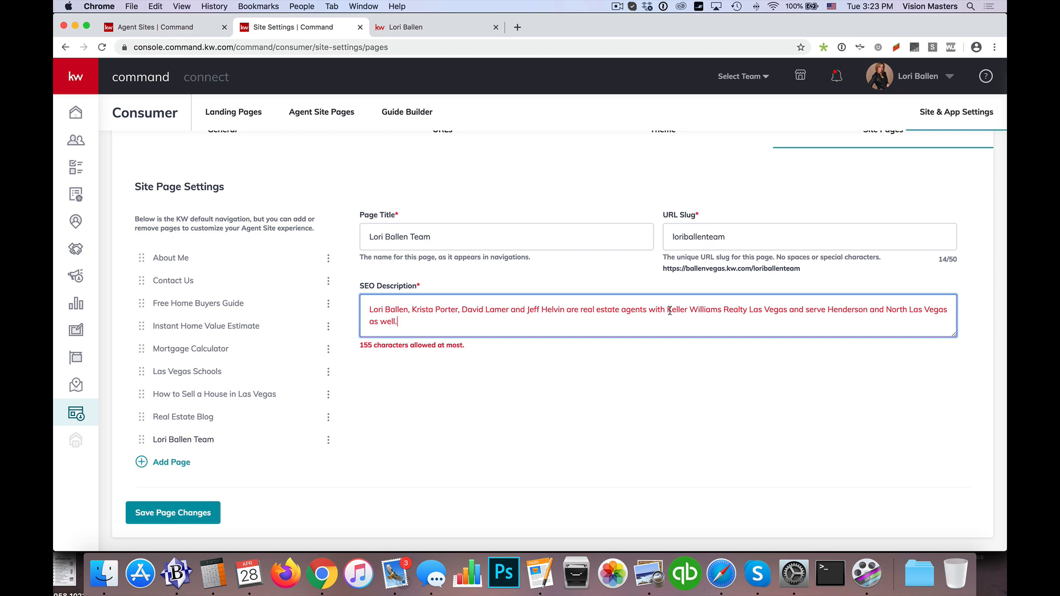
left_click_drag(669, 311, 723, 310)
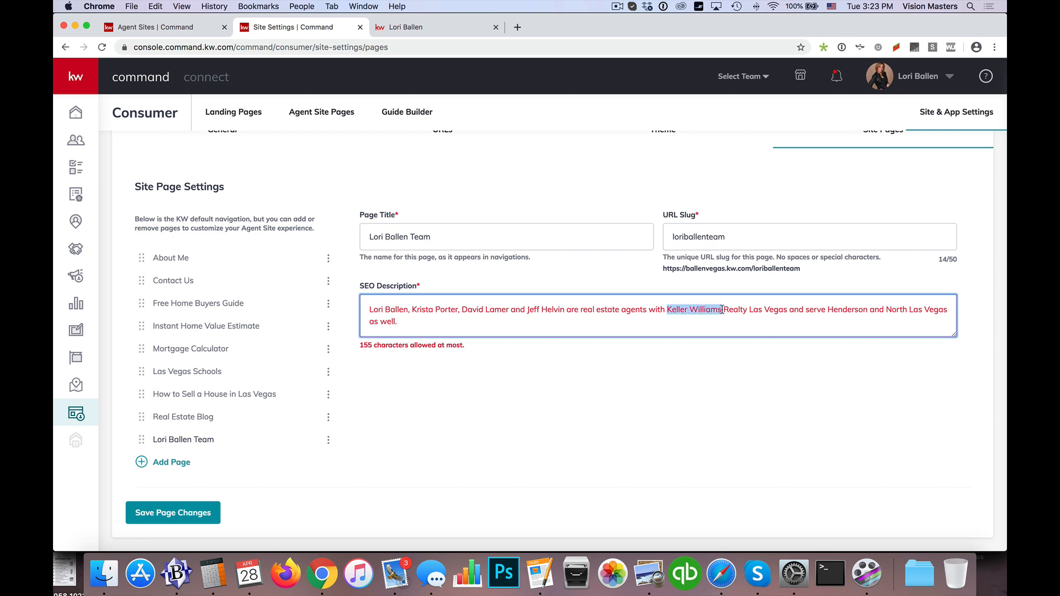
type("KW")
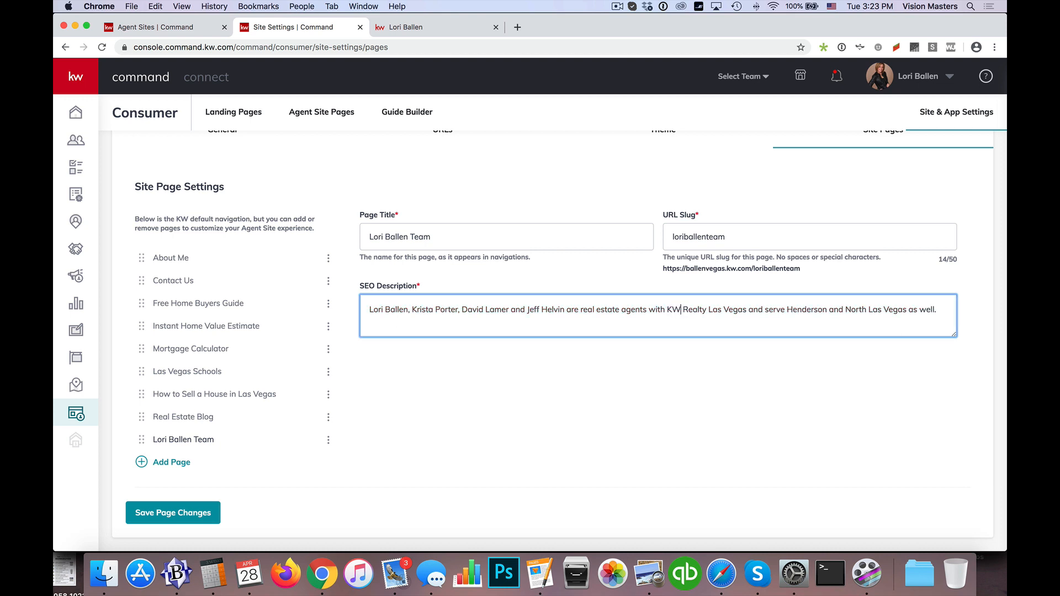
left_click(159, 512)
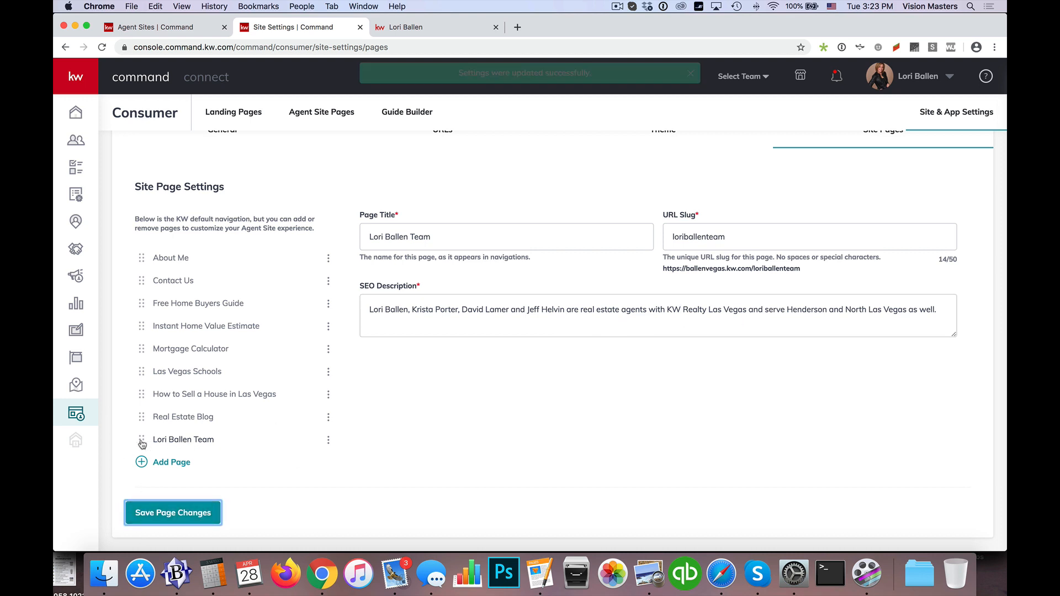
left_click_drag(142, 444, 148, 305)
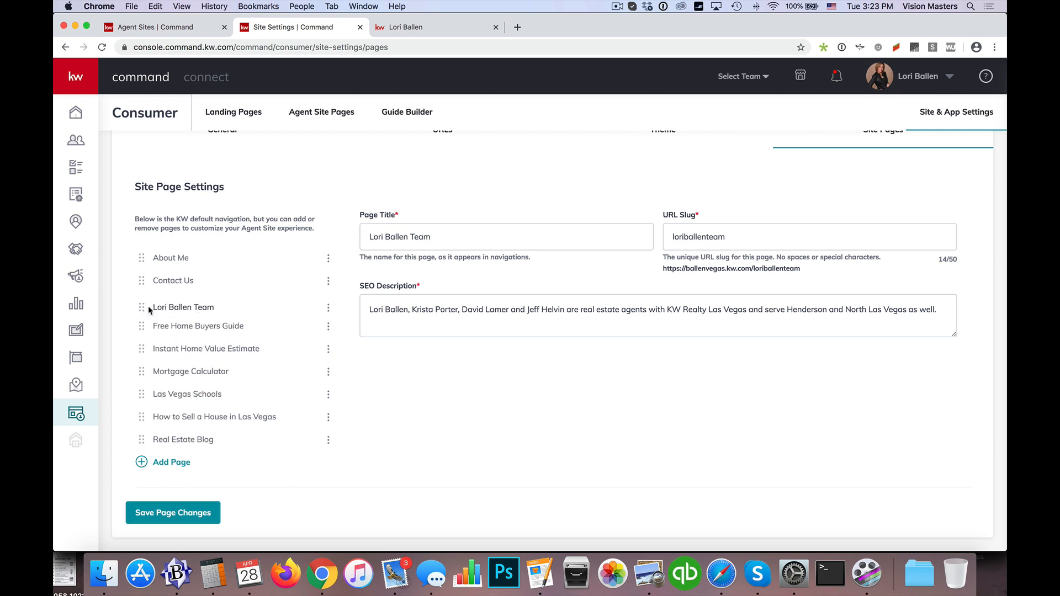
left_click(189, 513)
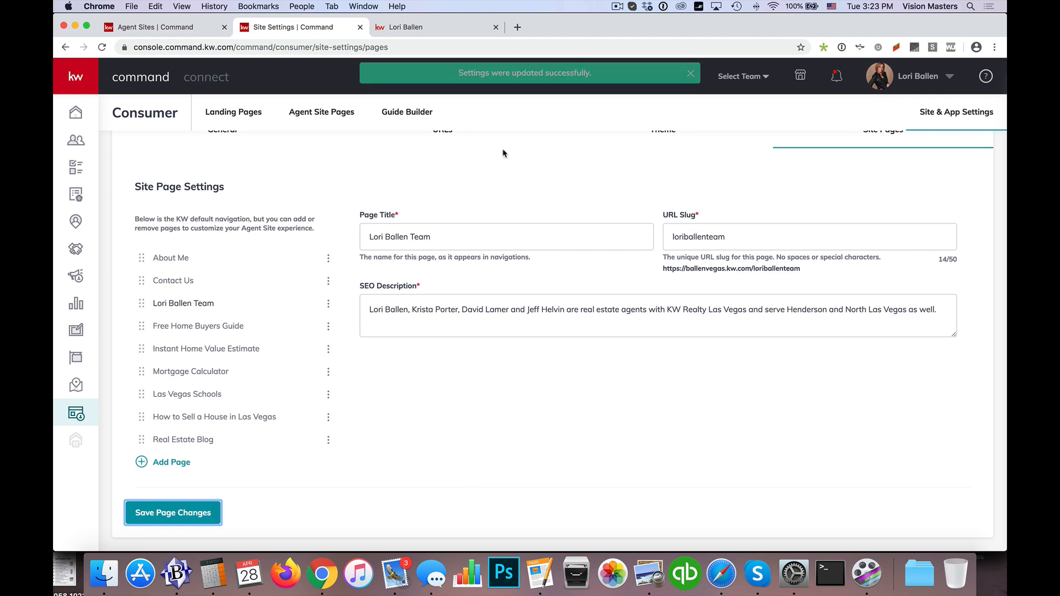
Step: Go to the live agent site's home page and open the team page from its navigation menu
left_click(442, 25)
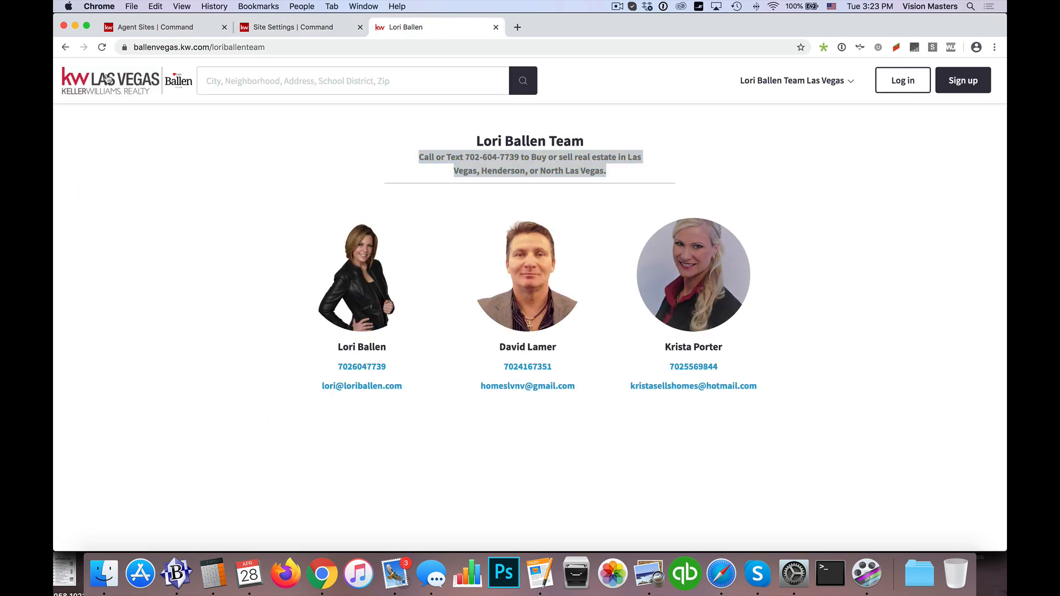
left_click(108, 79)
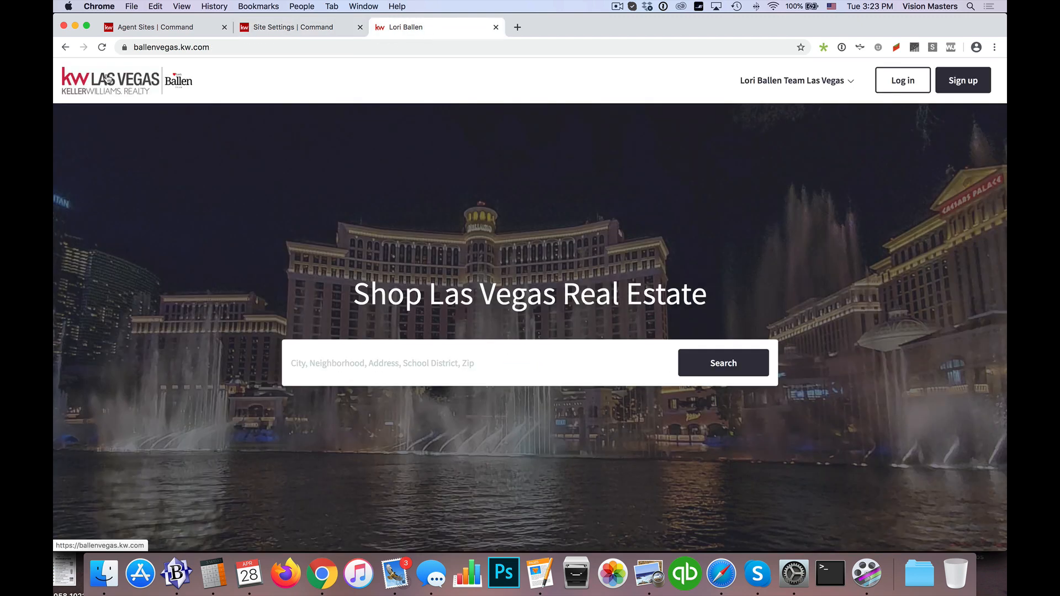
left_click(797, 83)
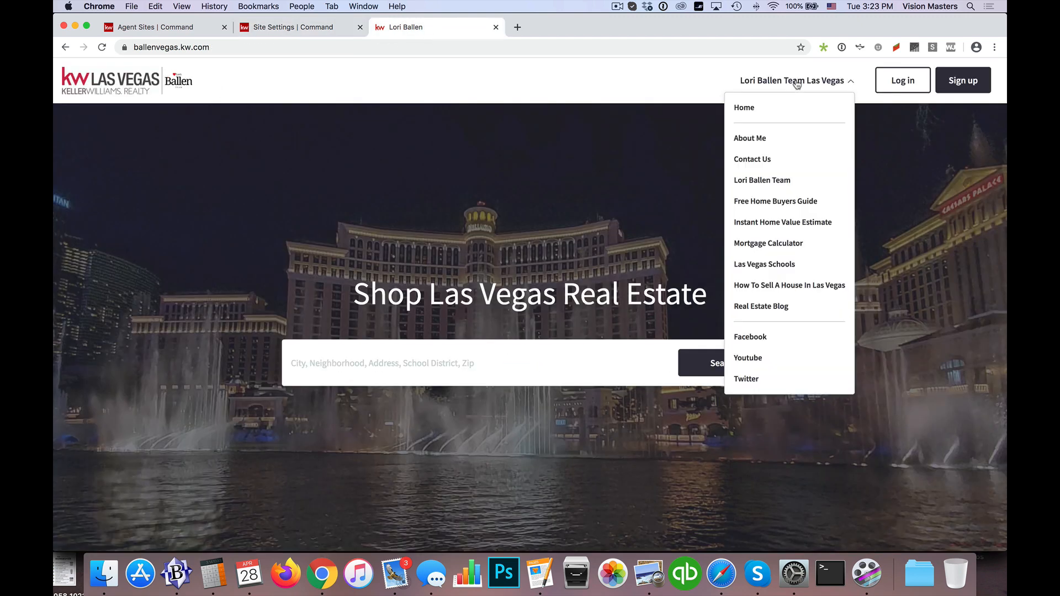
left_click(757, 182)
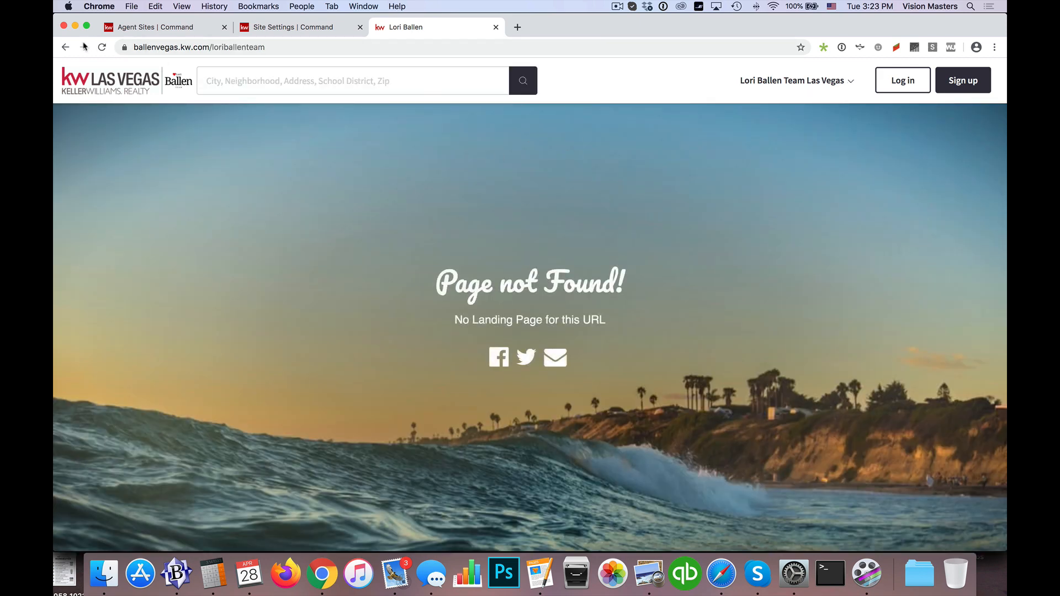
Step: Go back to the live home page, reload it, and reopen the team page from the navigation menu
left_click(65, 48)
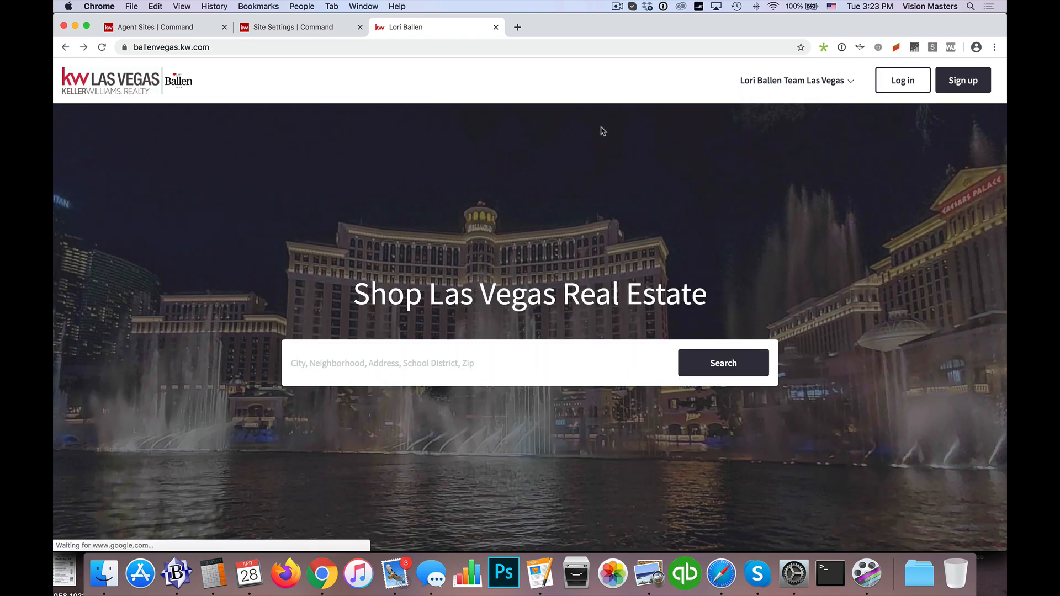
key("super+r")
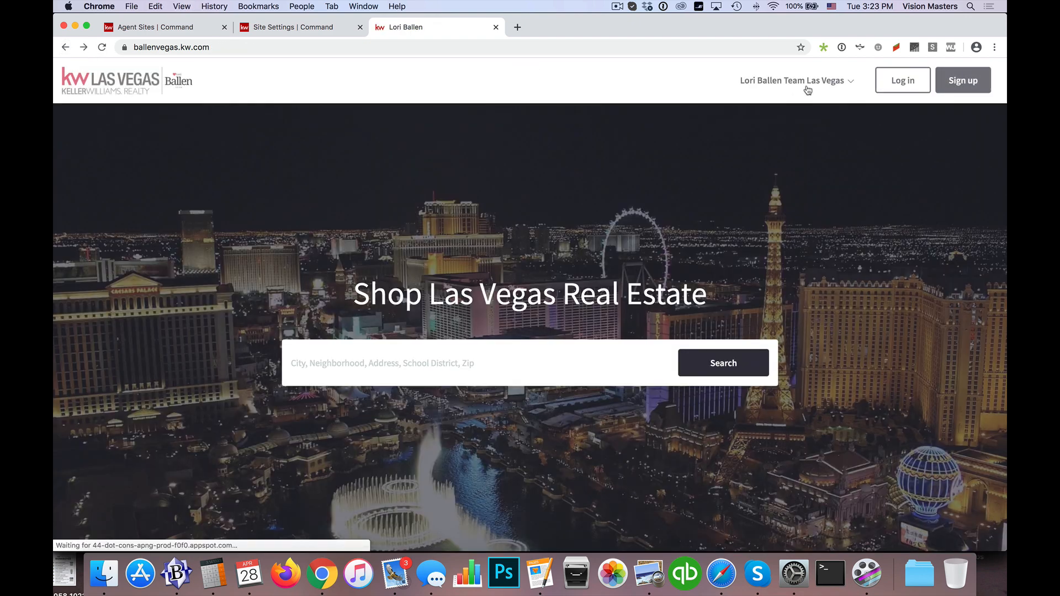
left_click(806, 88)
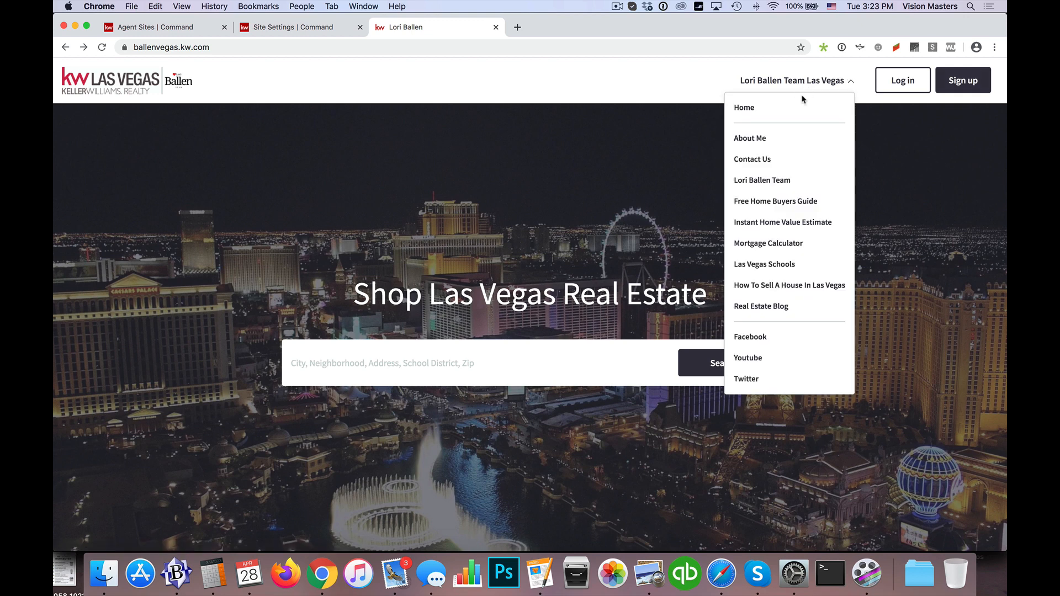
left_click(783, 181)
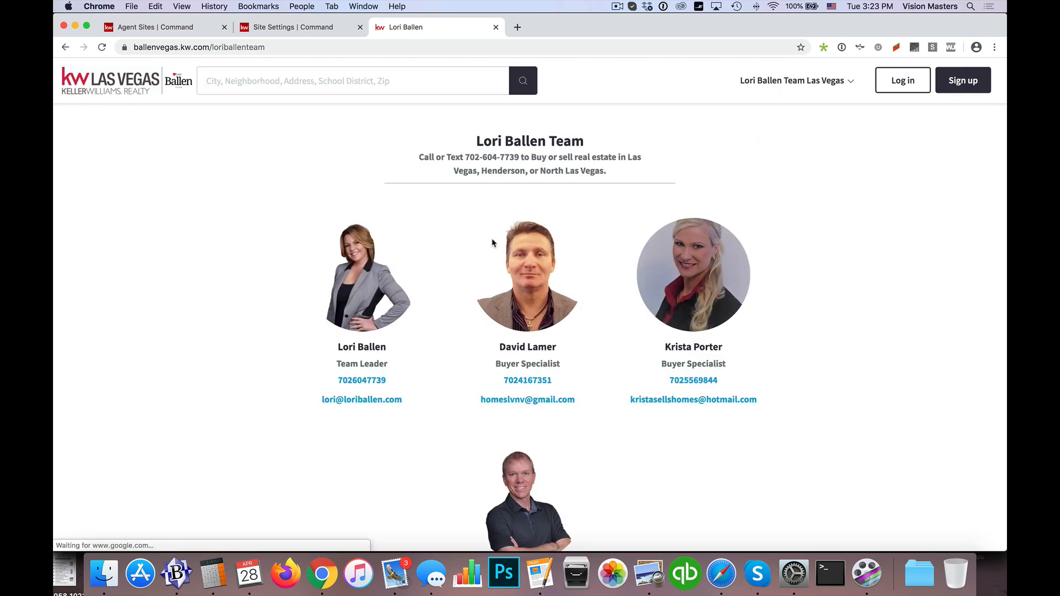
Step: Examine the whole live team page, checking each member's photo, role, and contact details
scroll(197, 243, "down", 3)
scroll(196, 243, "down", 3)
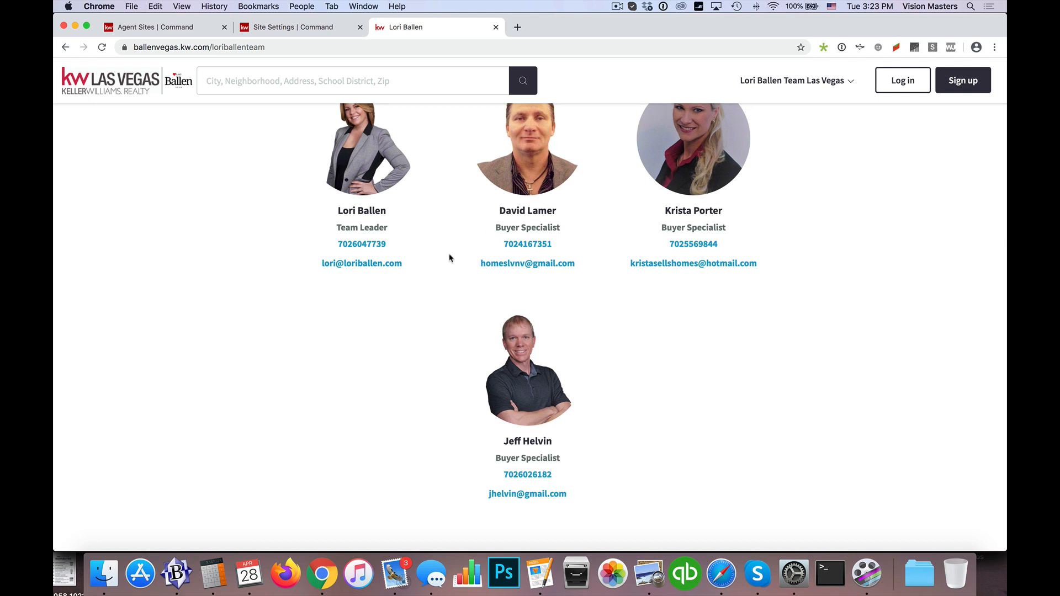
scroll(523, 331, "up", 4)
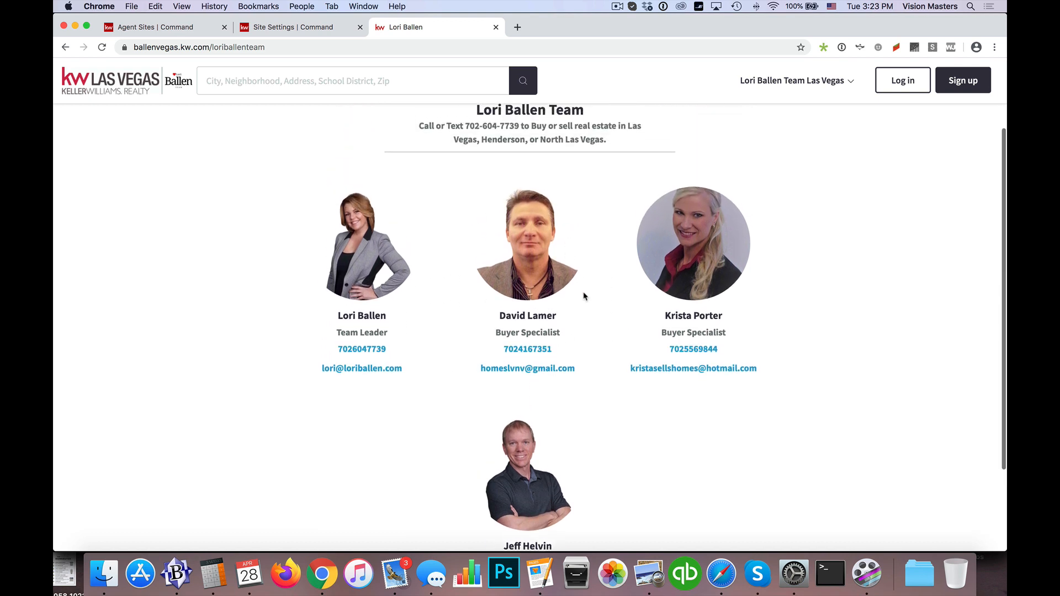
scroll(497, 276, "down", 1)
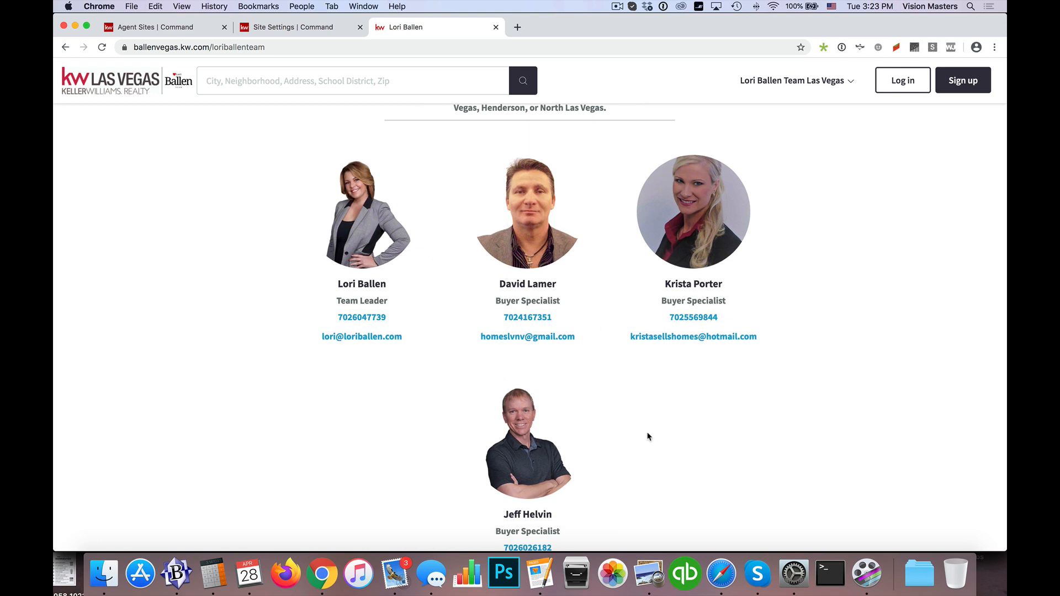
scroll(668, 416, "down", 2)
scroll(668, 416, "up", 3)
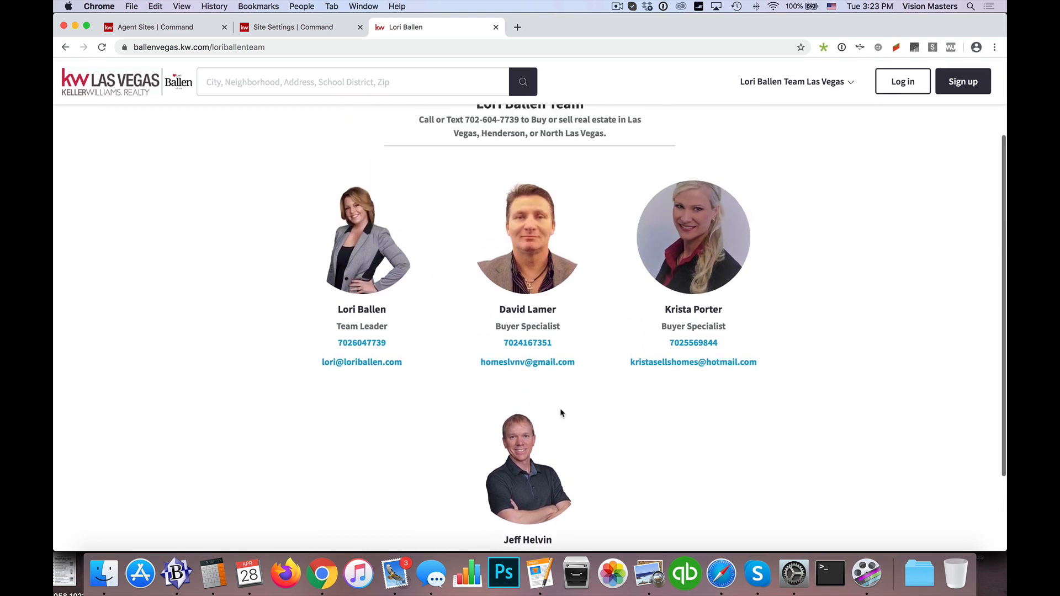
scroll(561, 413, "up", 1)
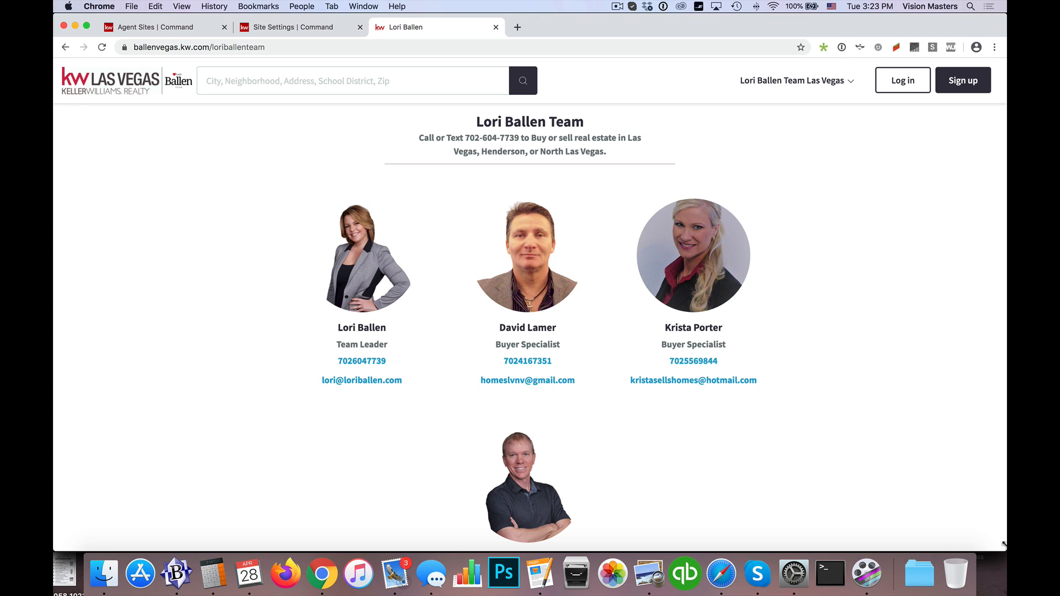
left_click_drag(934, 542, 1004, 552)
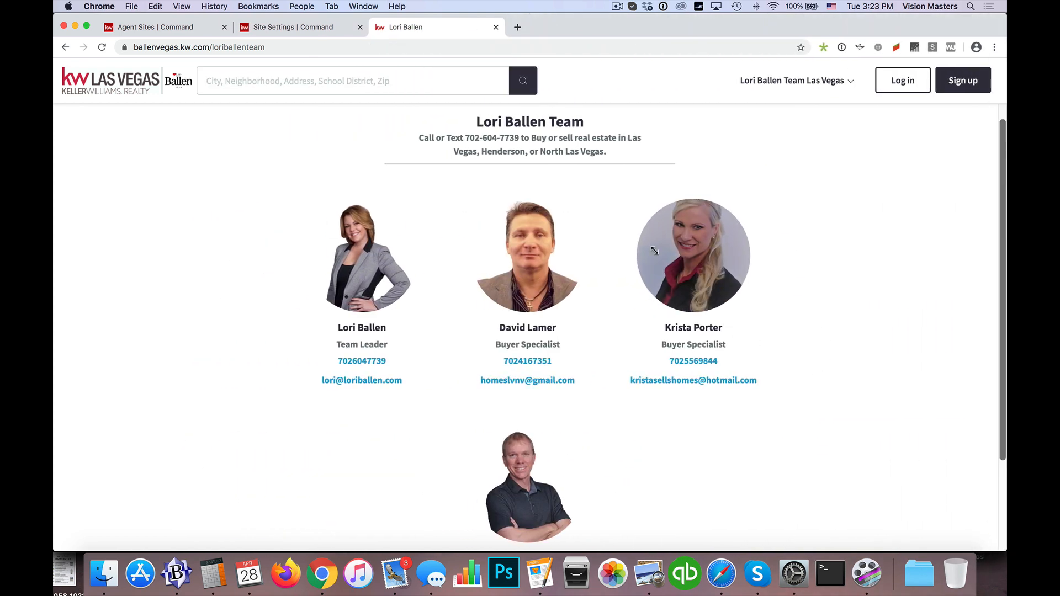
scroll(697, 253, "up", 1)
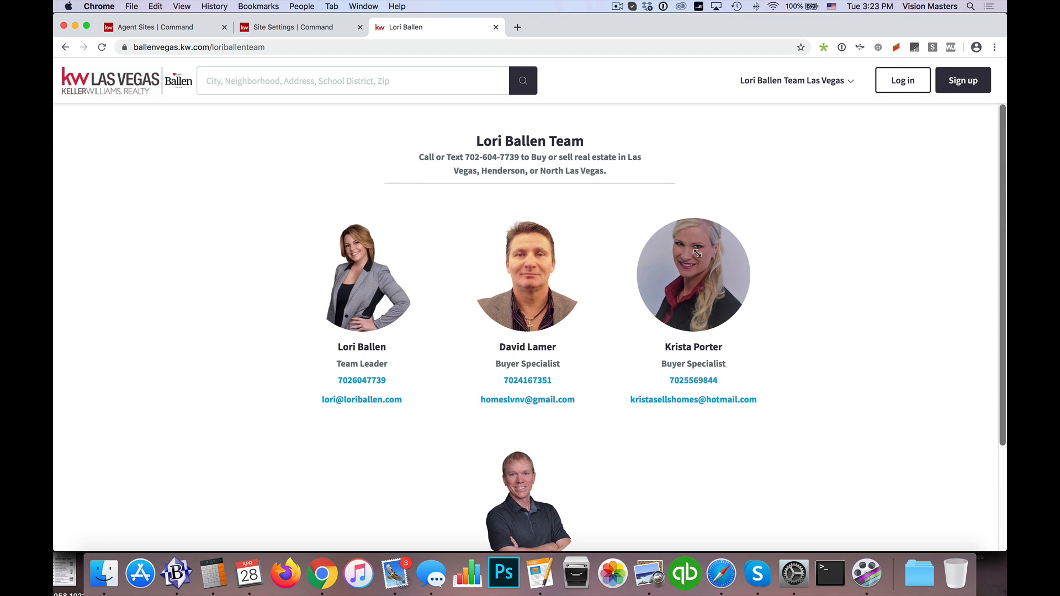